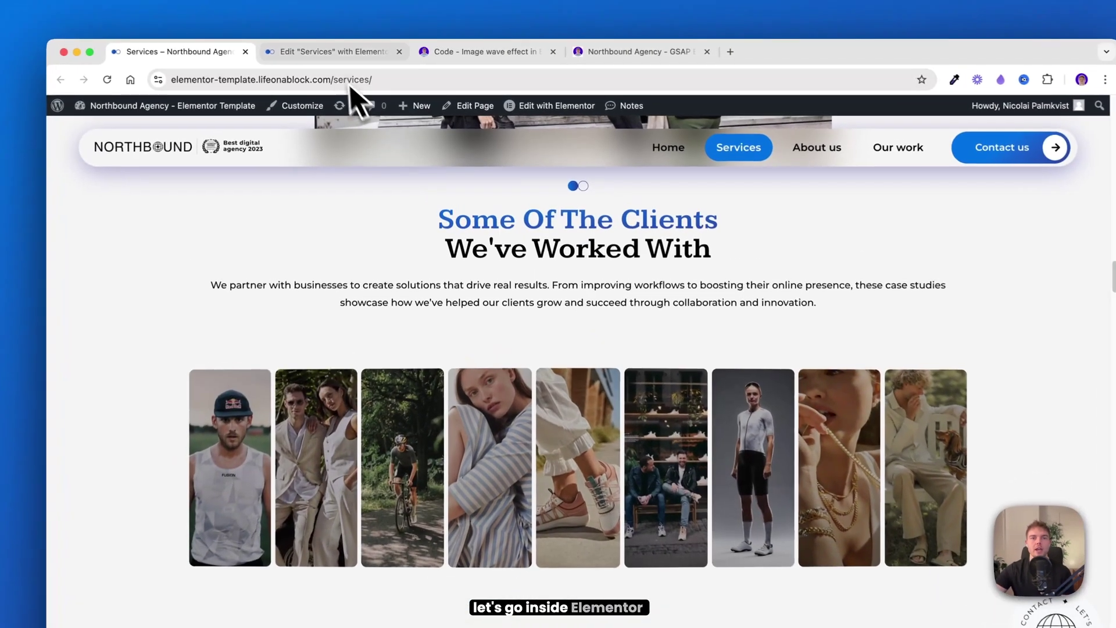
Switch to the Elementor editor of the Services page and add a single-column Flexbox container below the "Who Are We?" section
click(343, 52)
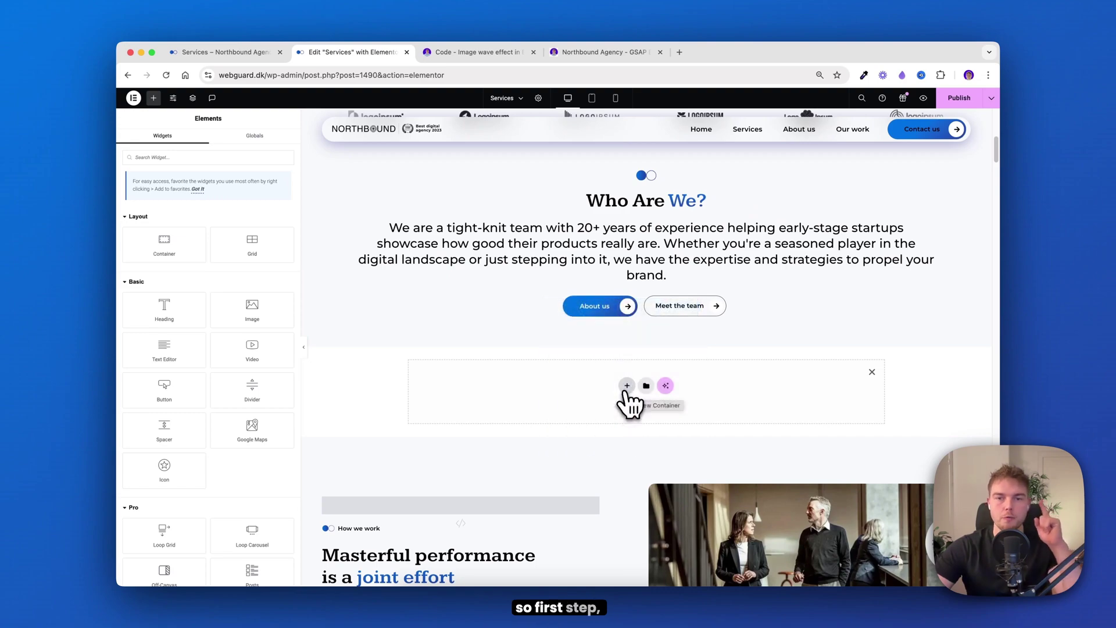
click(627, 385)
click(618, 429)
click(538, 407)
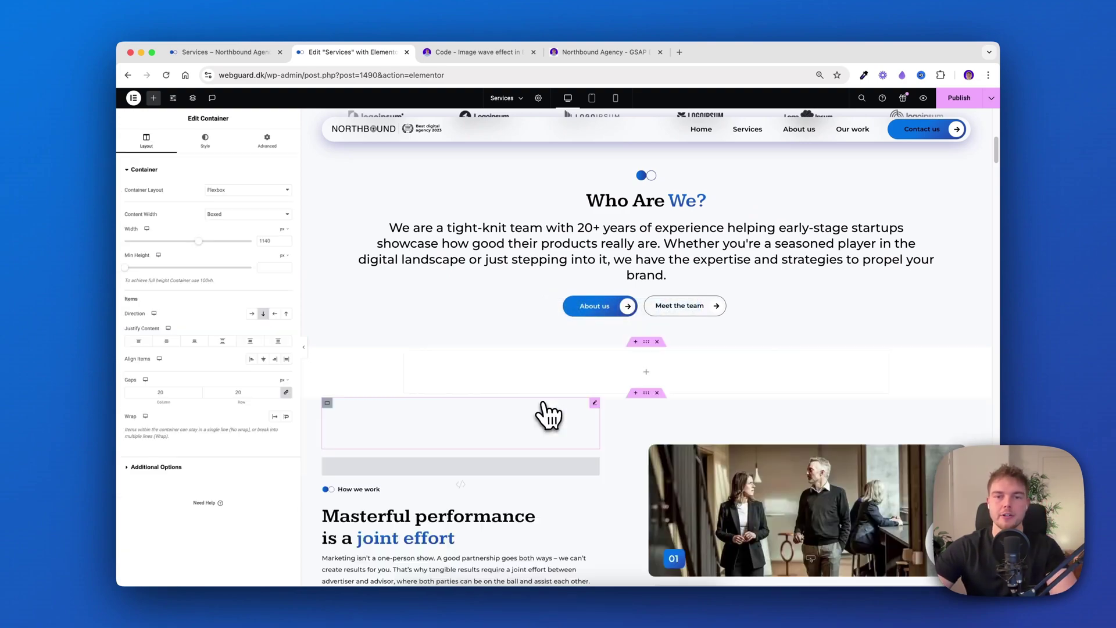
Set the new container's content width to Boxed at 1400 px and its minimum height to 600 px
click(244, 215)
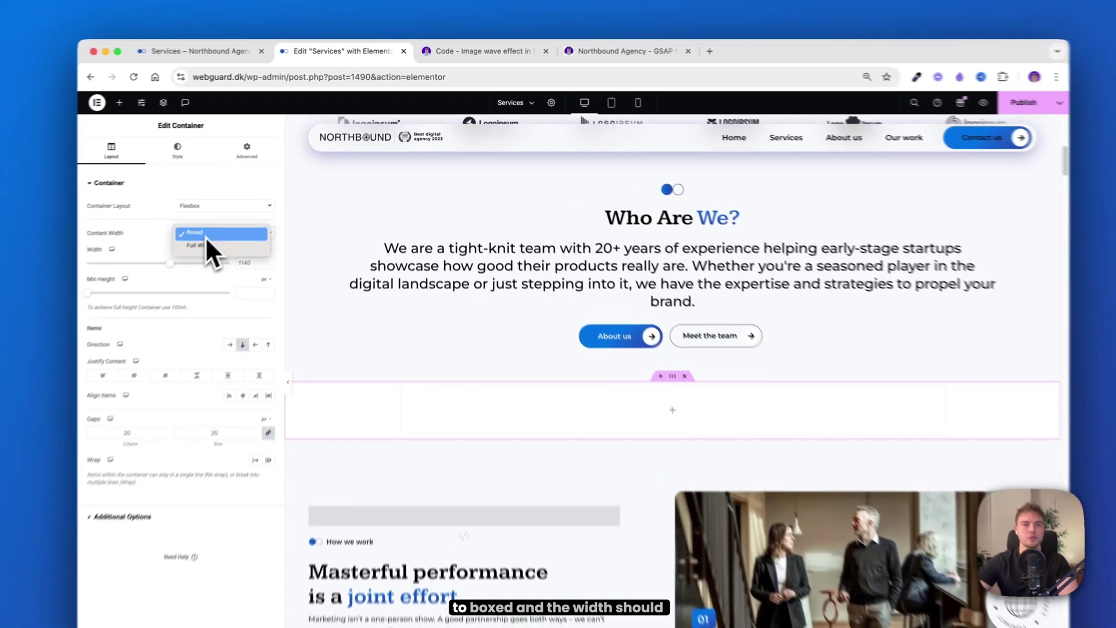
click(233, 226)
click(230, 282)
text(1400)
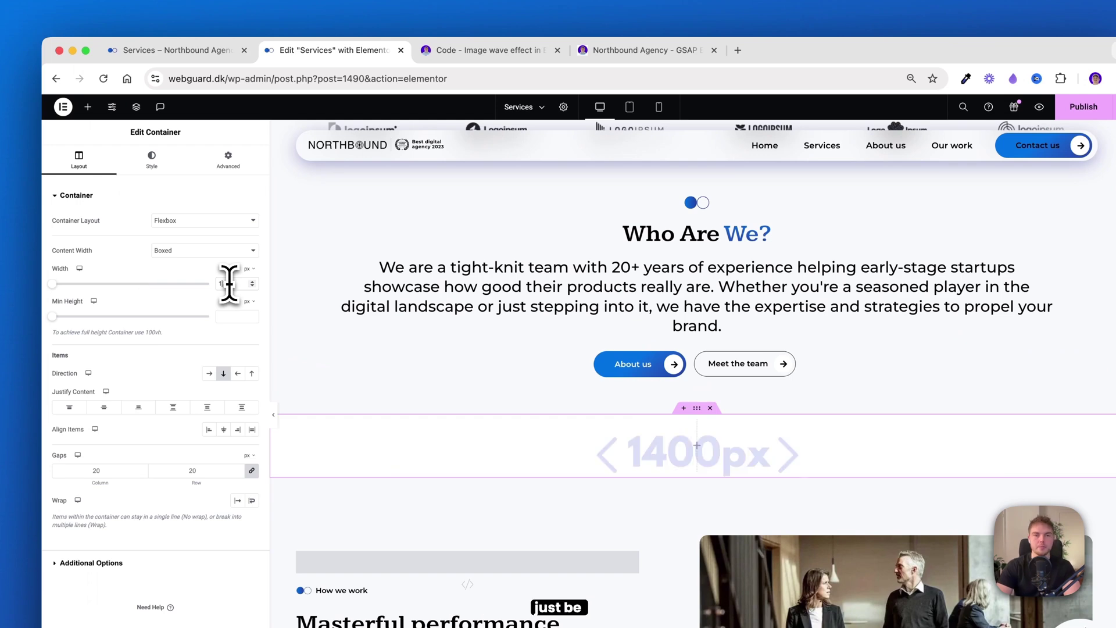
click(230, 319)
text(600)
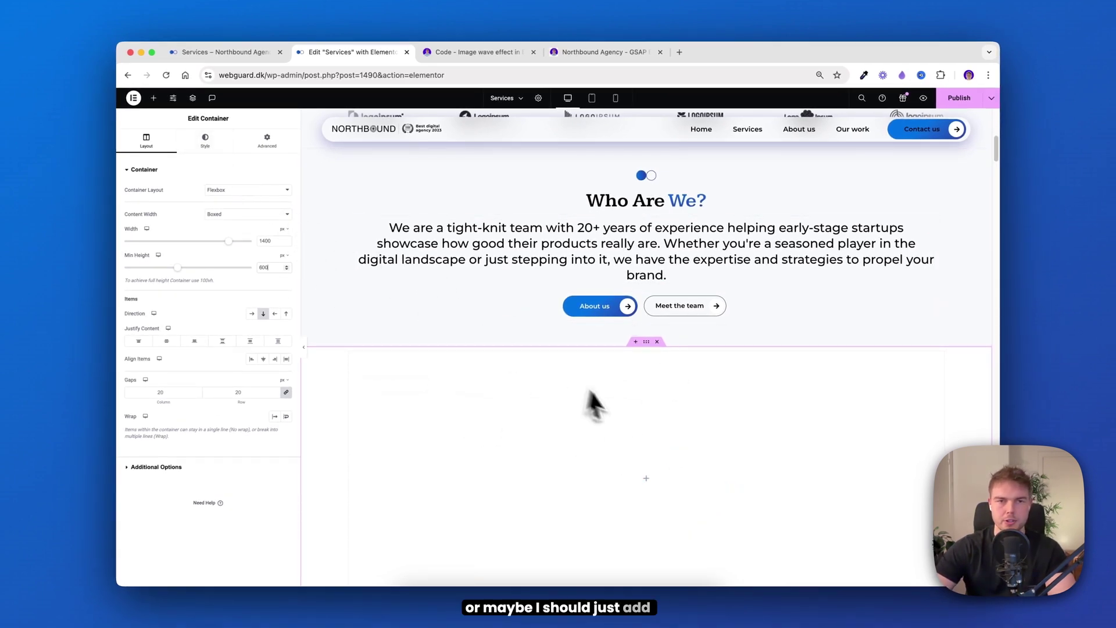
Give the container a classic background using the light gray global color
click(205, 141)
click(251, 208)
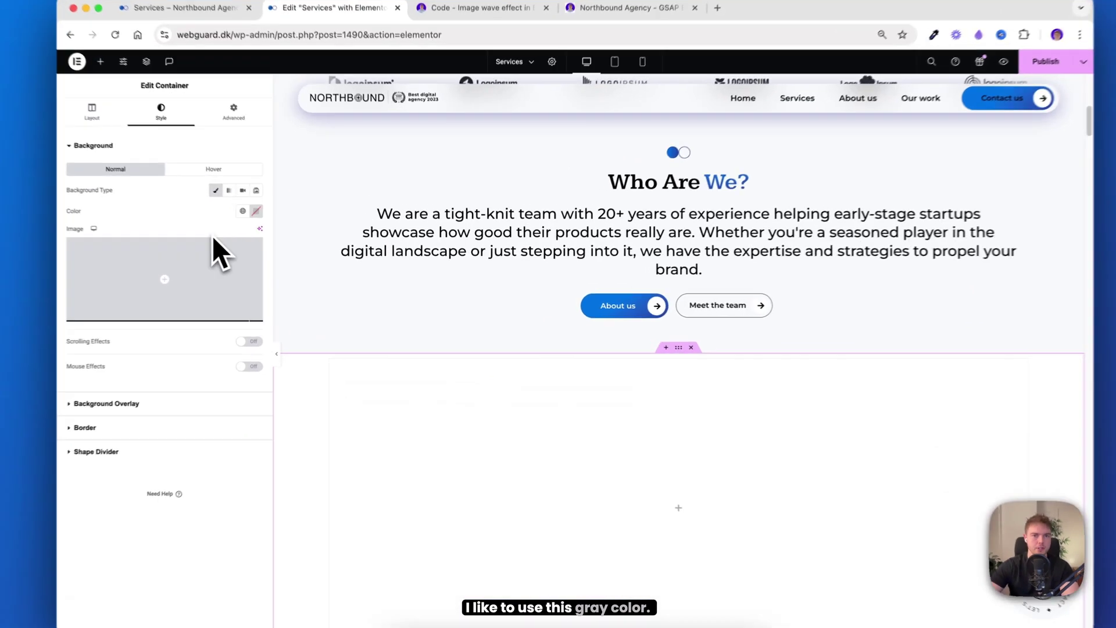
click(243, 211)
click(184, 347)
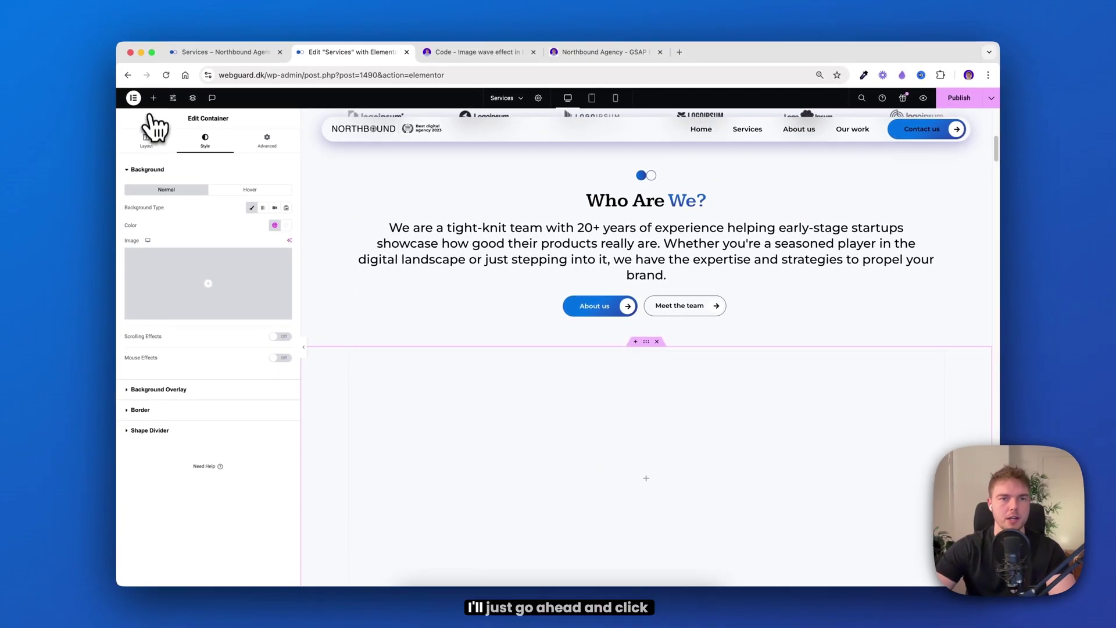
Add a Heading widget to the container and a Text Editor widget below it
click(154, 97)
drag(176, 304, 559, 403)
click(154, 98)
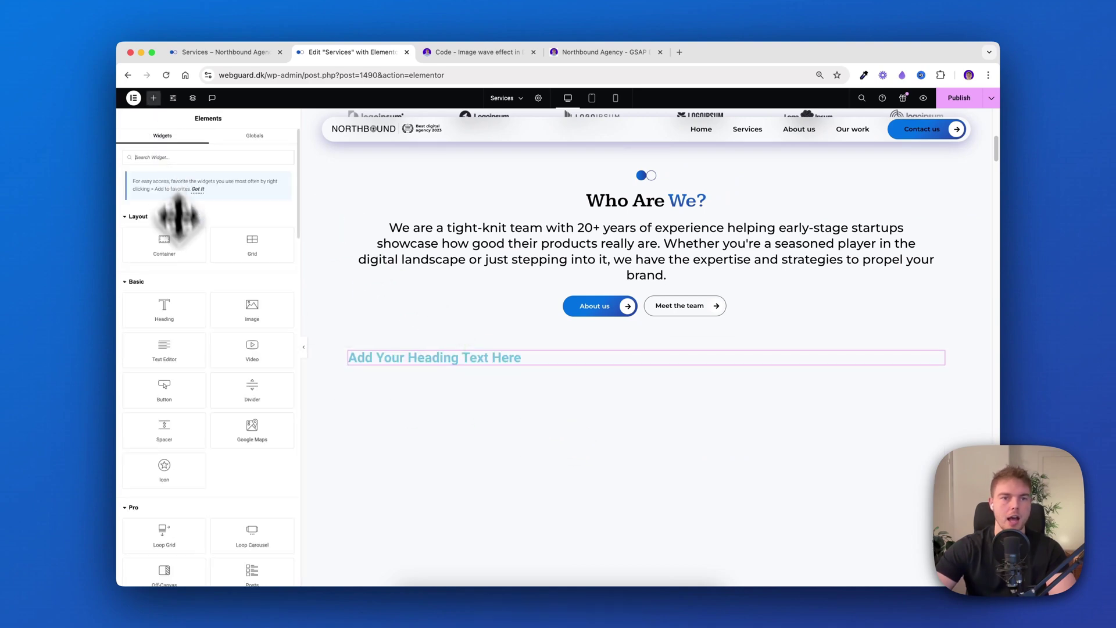
drag(417, 370, 448, 399)
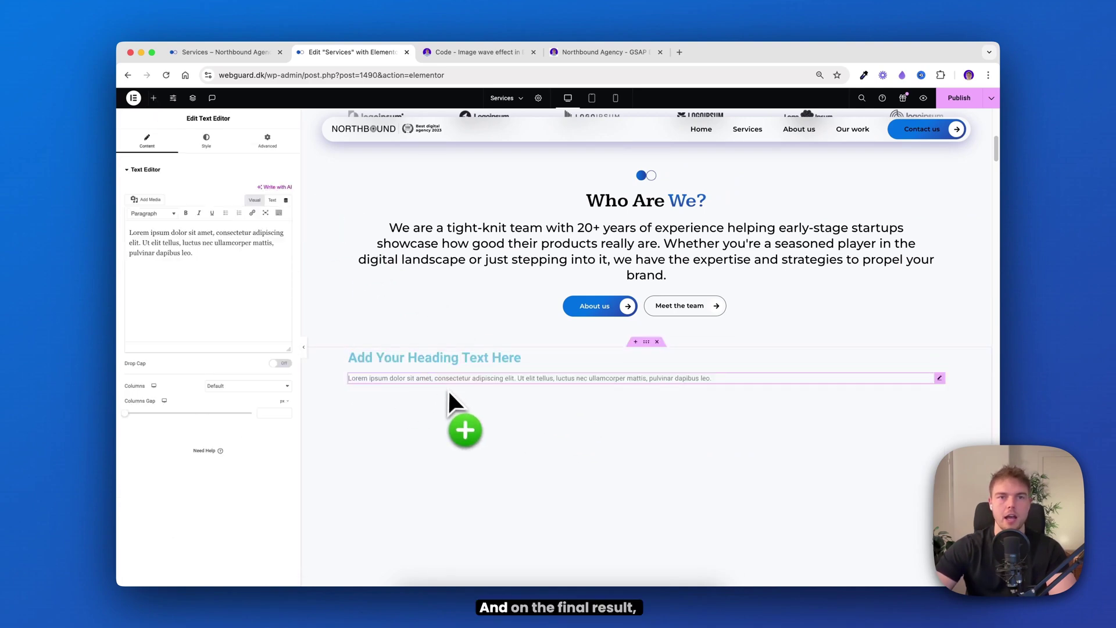
Check the icon on the finished Services page, add an Image widget above the heading in the editor and open its image selection
click(229, 51)
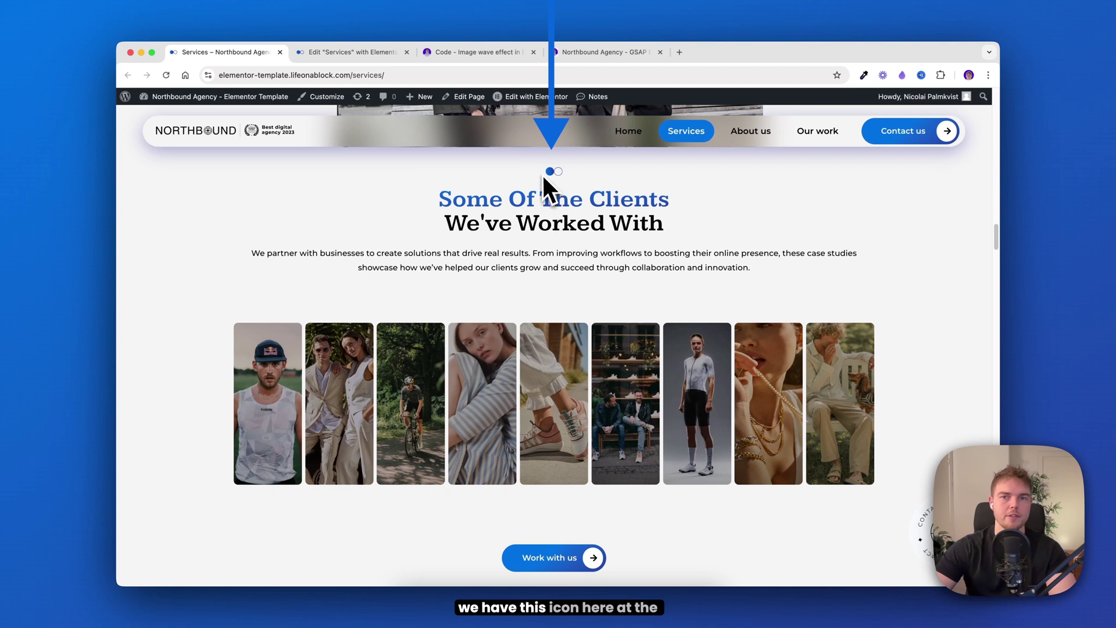
click(349, 52)
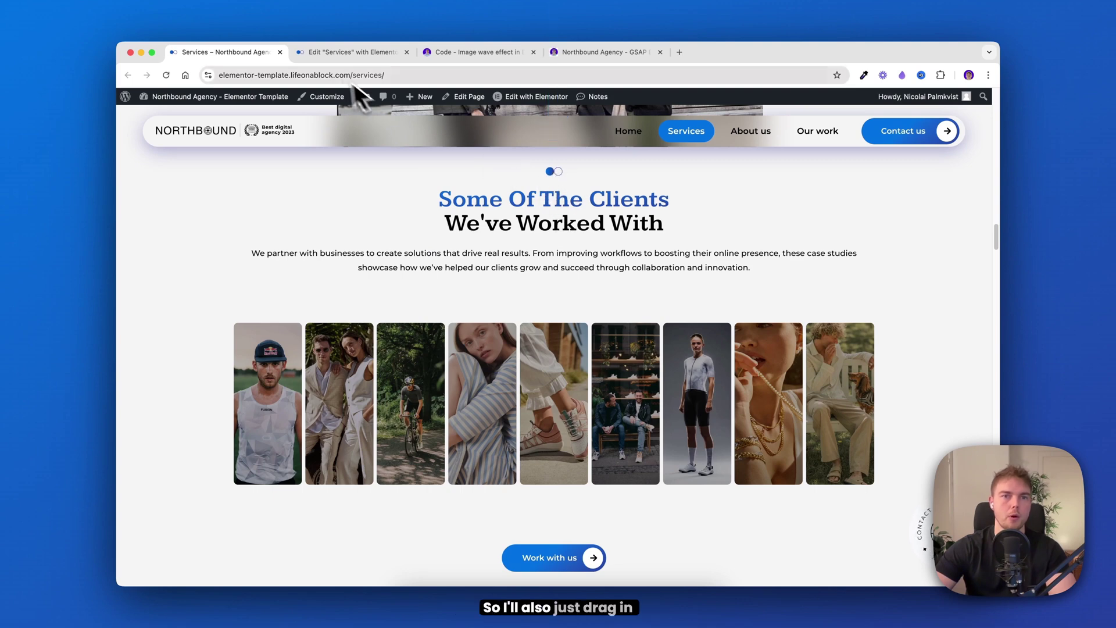
click(153, 98)
drag(249, 314, 428, 366)
click(229, 239)
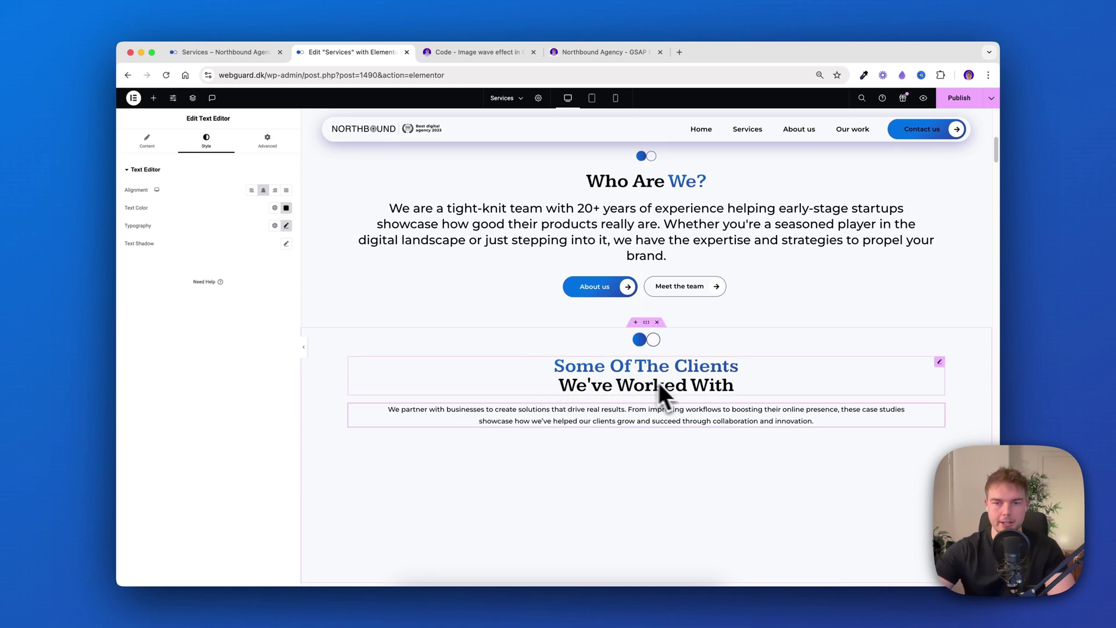
Find the HTML widget with the search term "html" and place it below the "Some Of The Clients We've Worked With" paragraph
scroll(573, 459, down, 2)
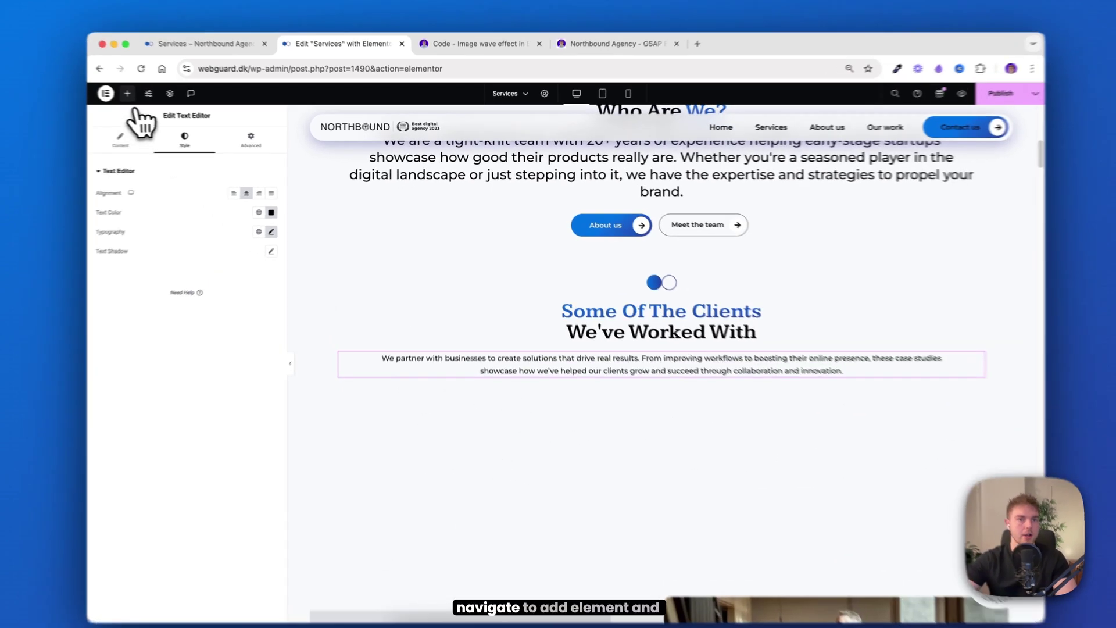
click(153, 98)
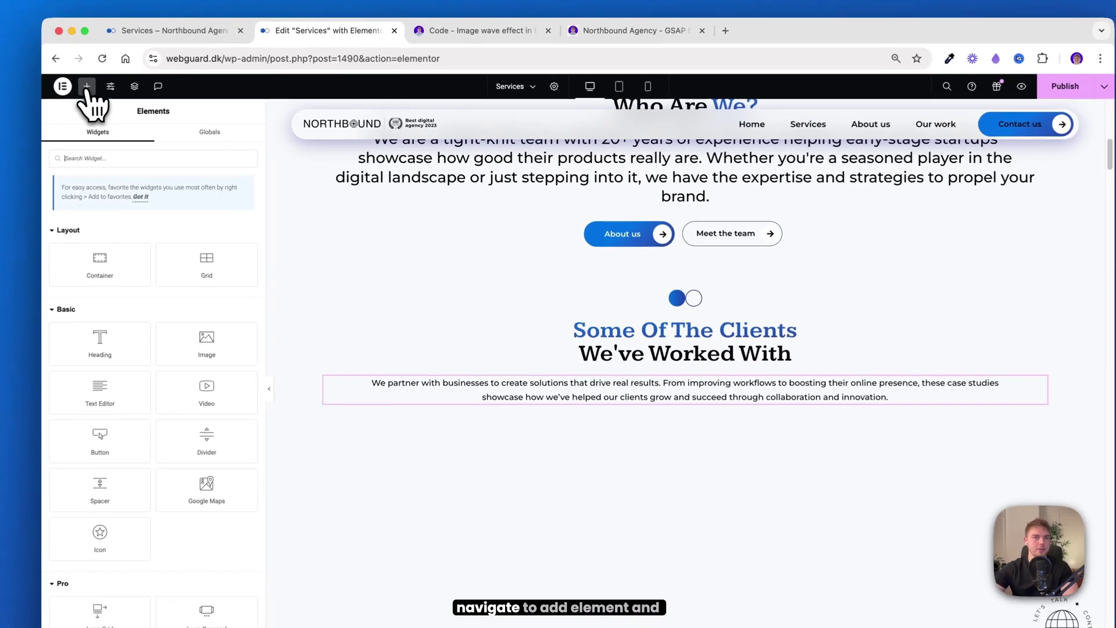
text(h)
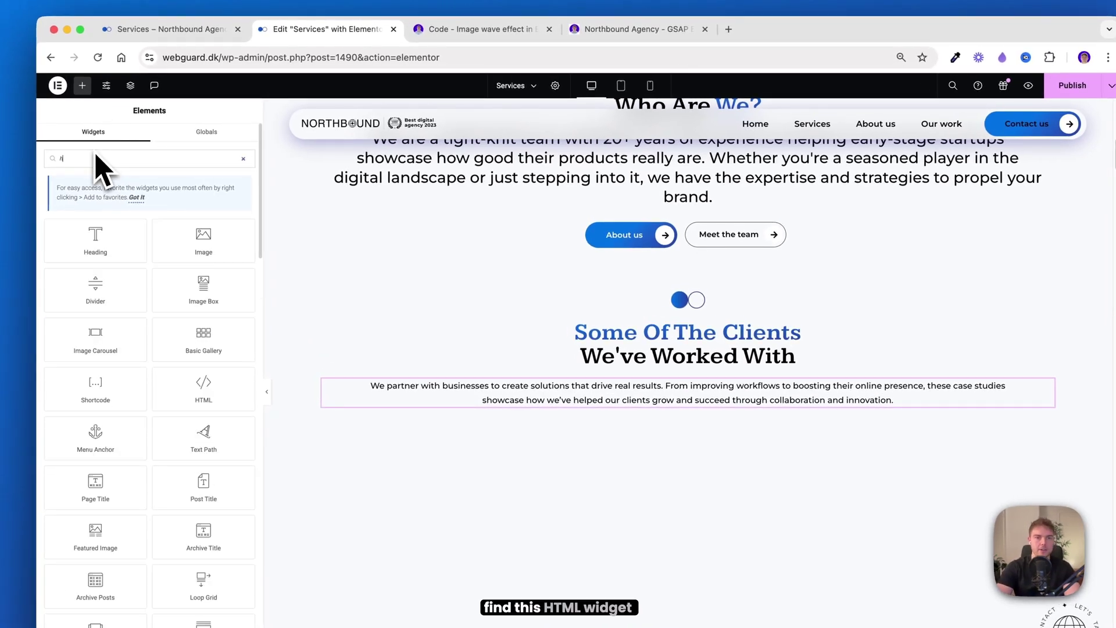
text(tml)
drag(92, 234, 621, 401)
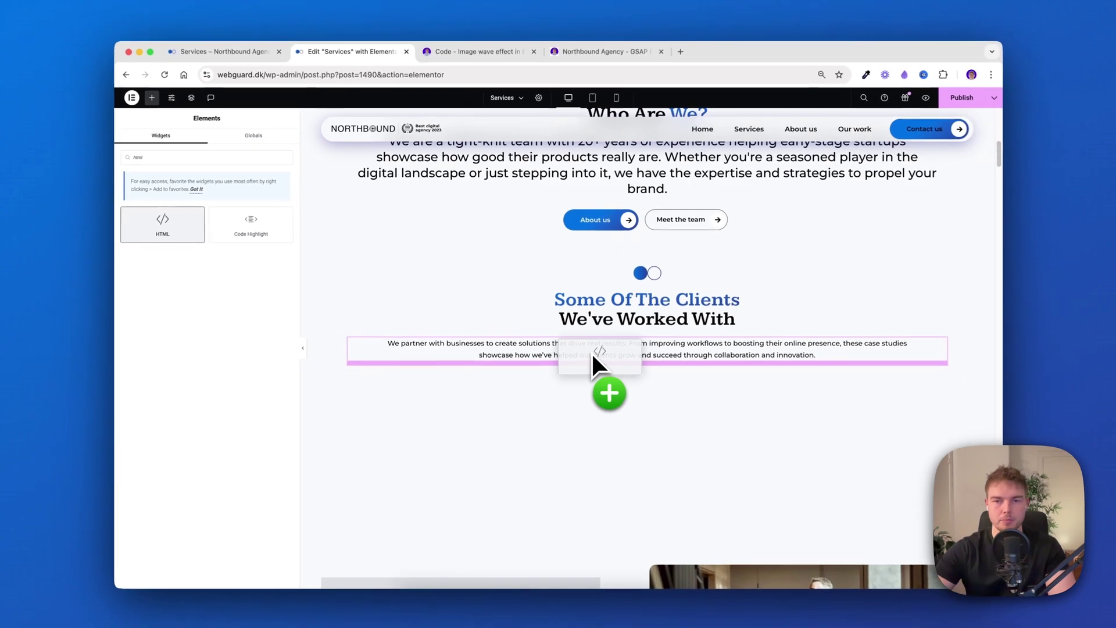
drag(591, 352, 592, 352)
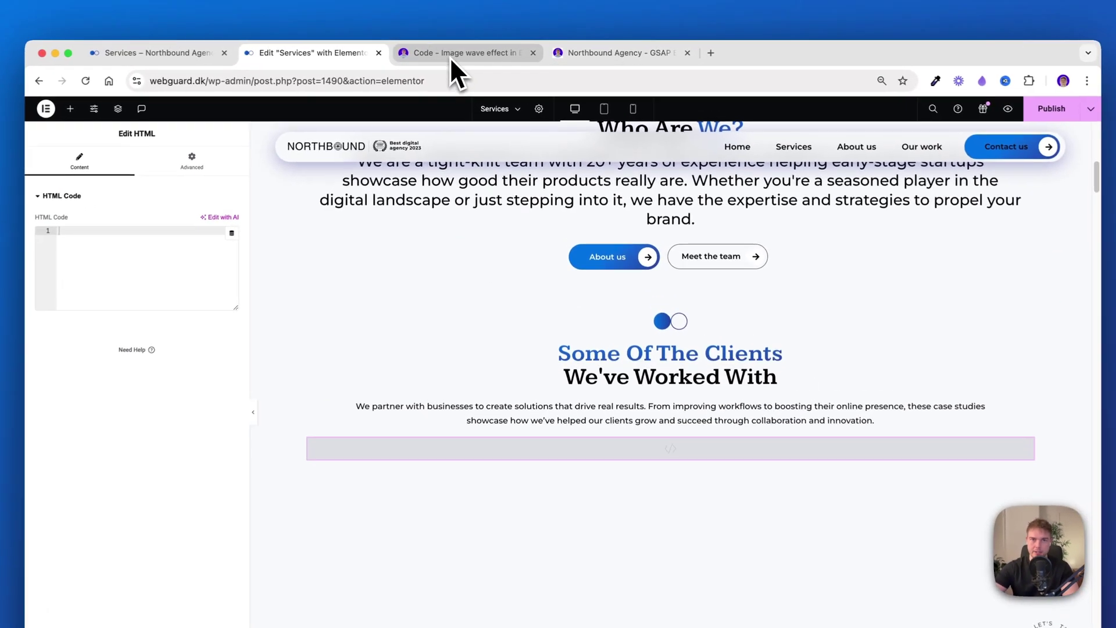
Copy the HTML code from the Elementor Image wave code page and paste it into the new HTML widget
click(451, 57)
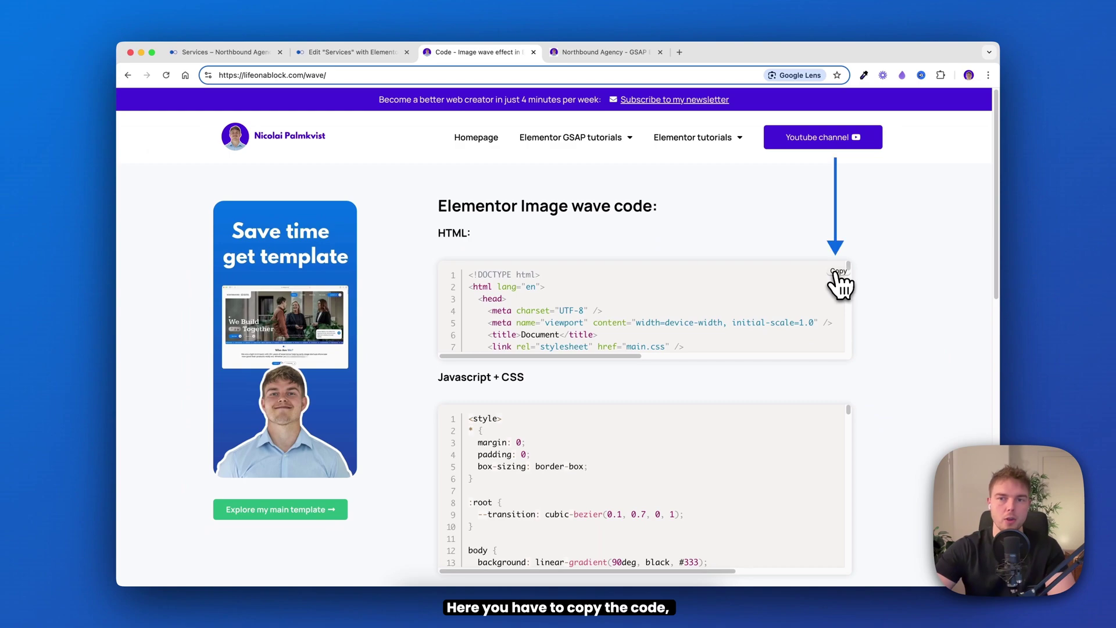
click(837, 272)
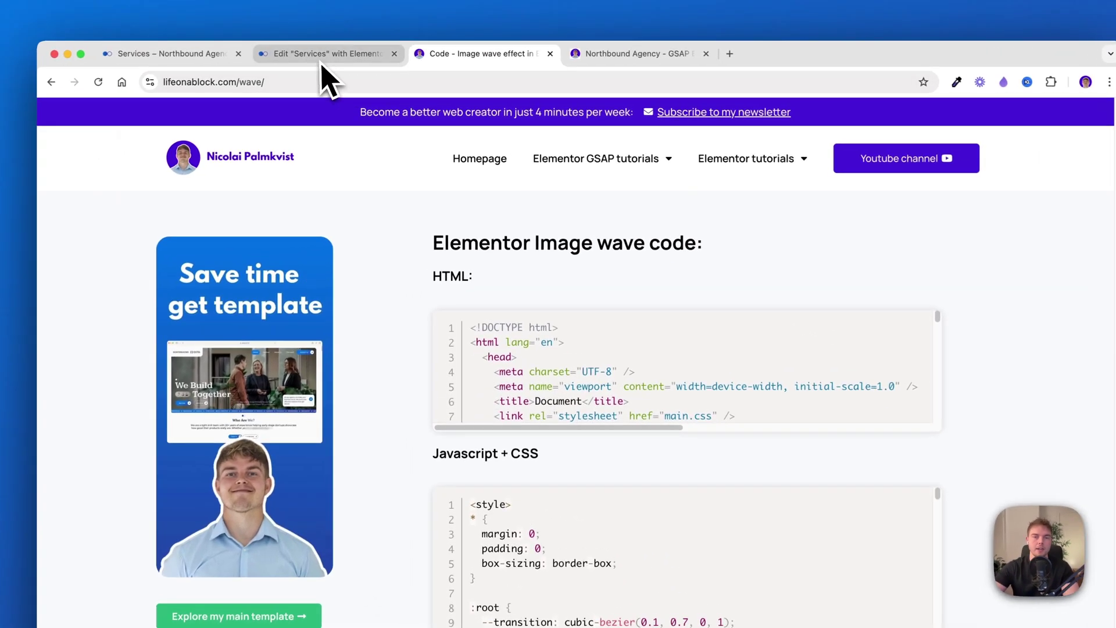
click(355, 52)
key(super+v)
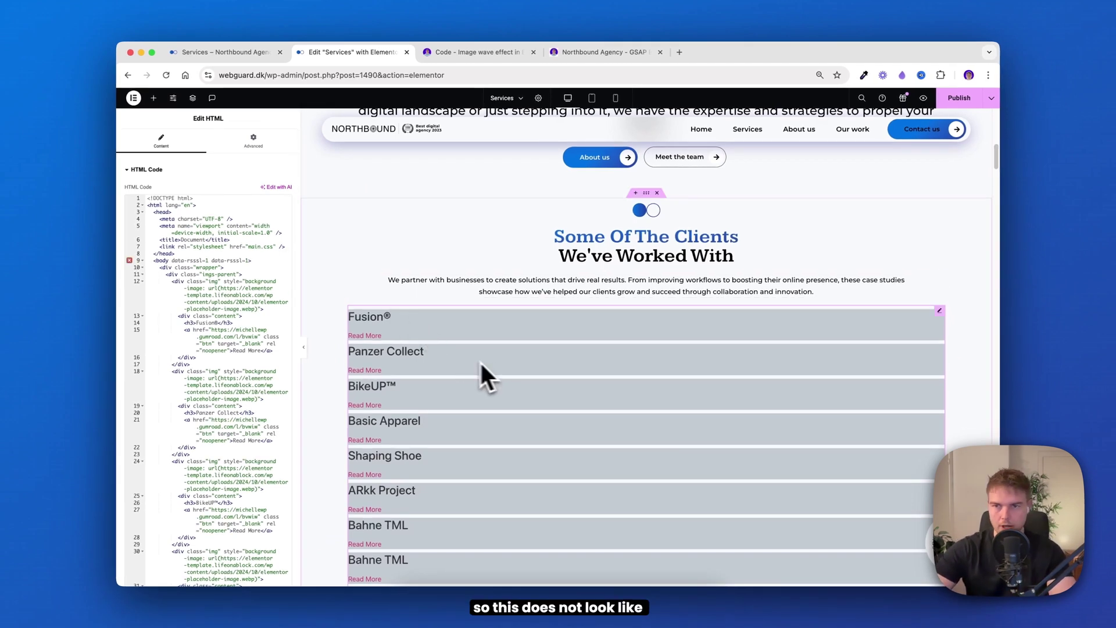
Add a second HTML widget directly below the client list, finding it with the search term "html"
scroll(517, 368, down, 4)
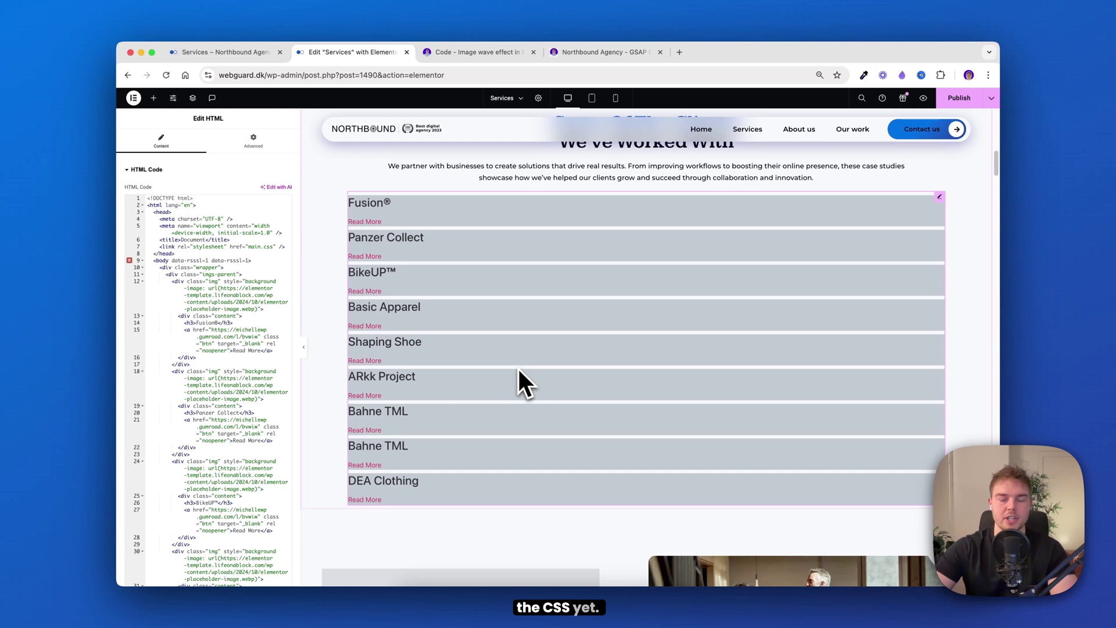
scroll(518, 368, up, 1)
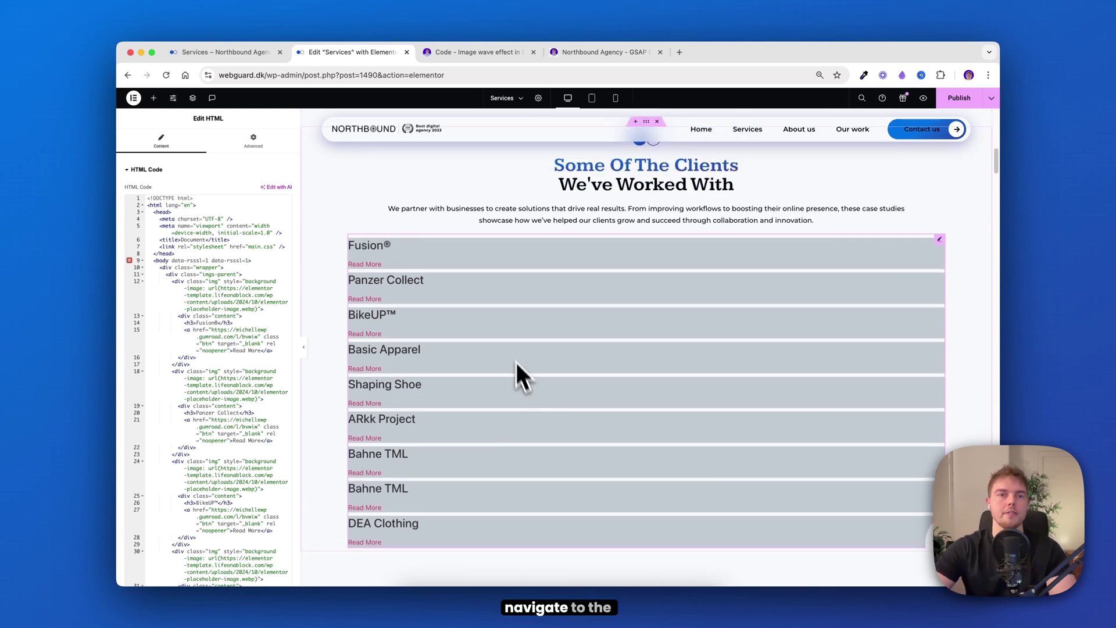
click(153, 98)
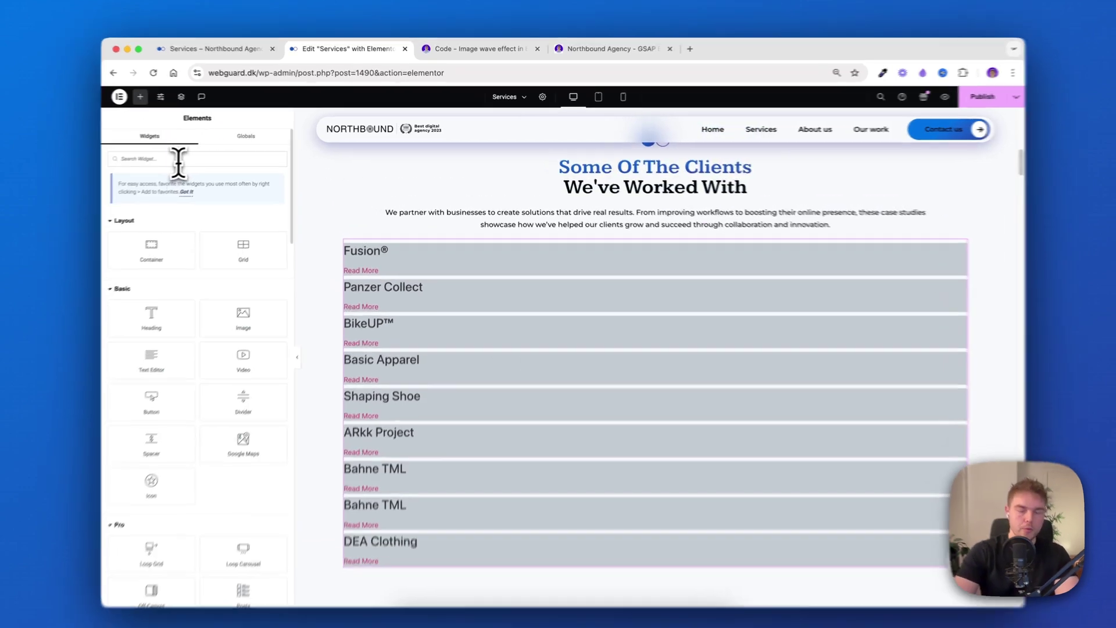
text(html)
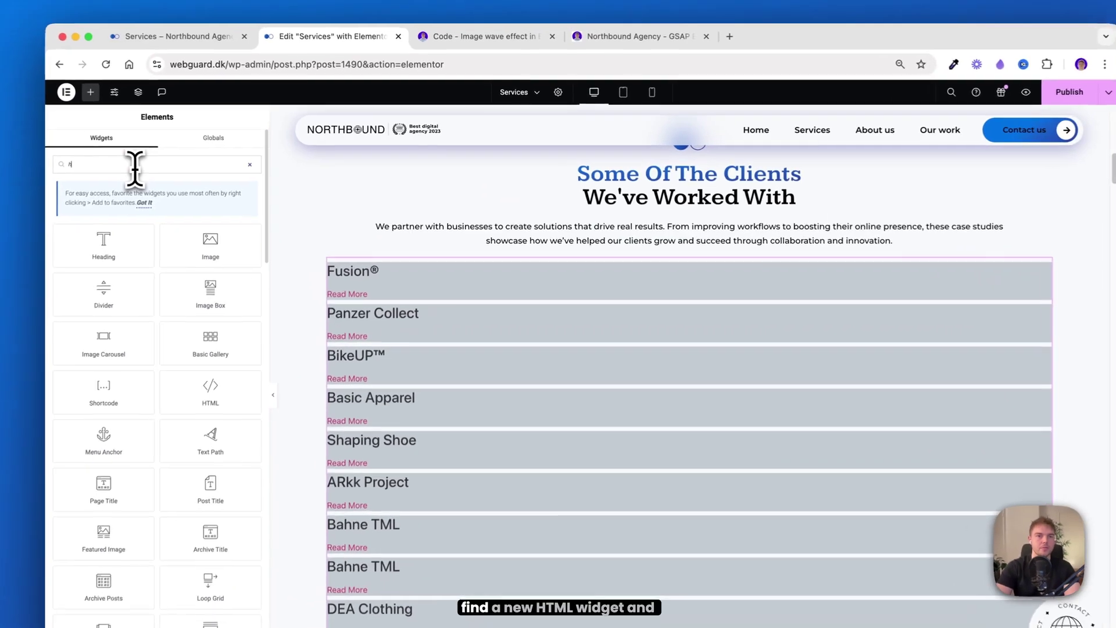
drag(124, 244, 508, 329)
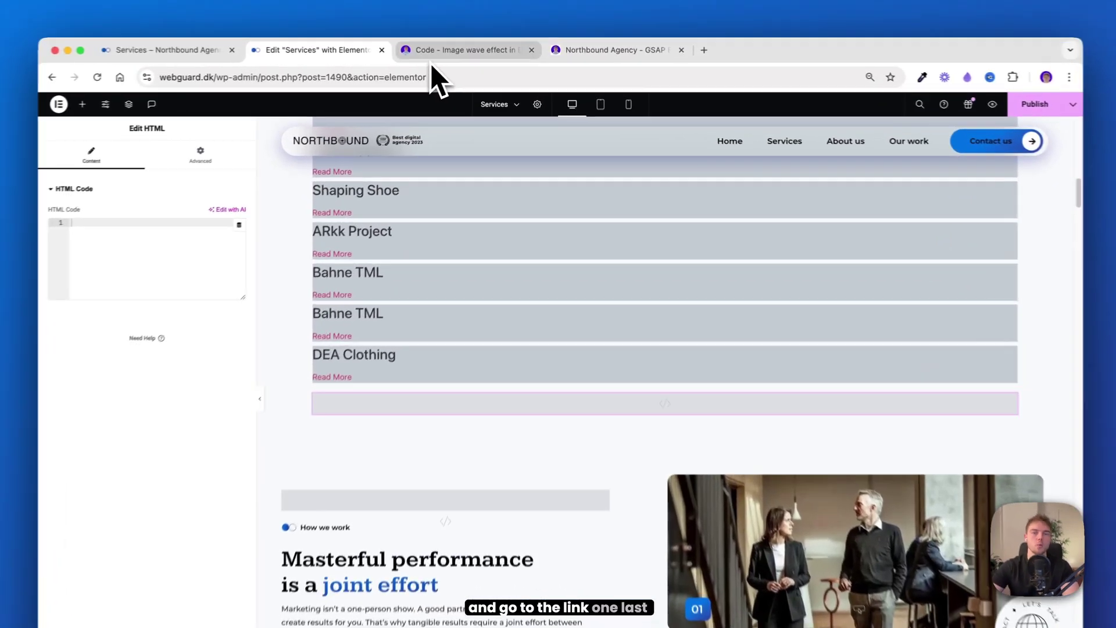
Copy the Javascript + CSS code from the Elementor Image wave code page and paste it into the second HTML widget
click(460, 52)
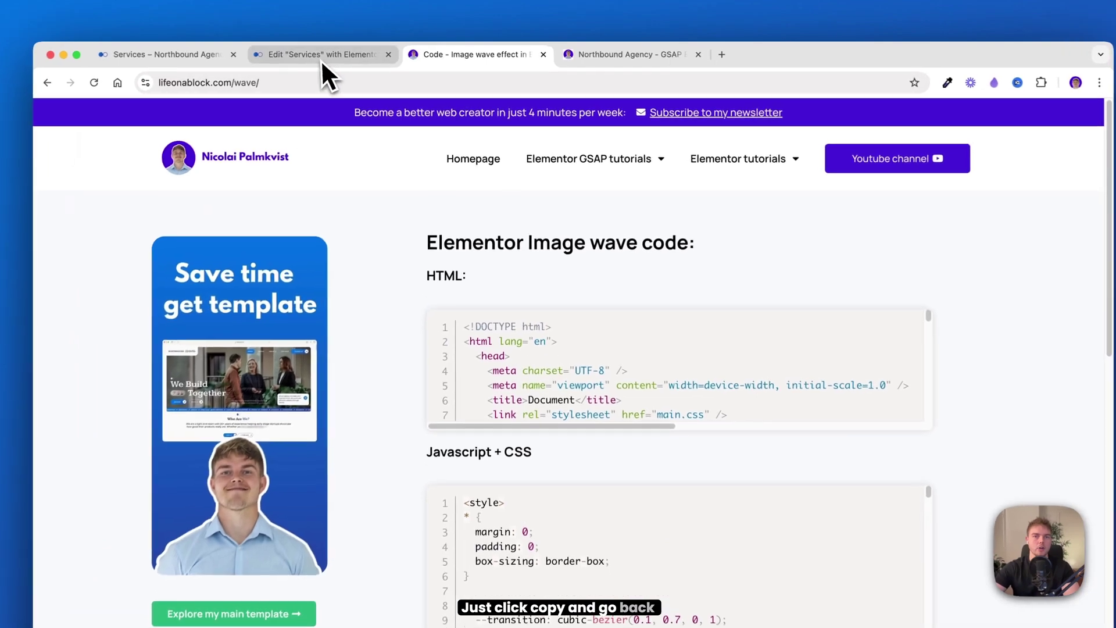
click(348, 52)
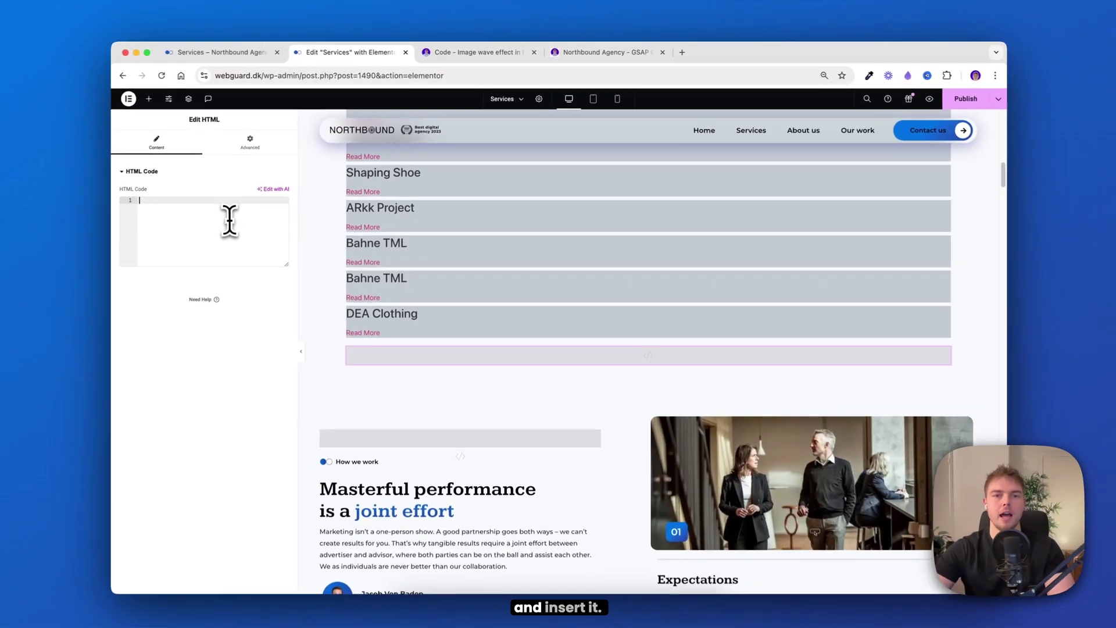
key(super+v)
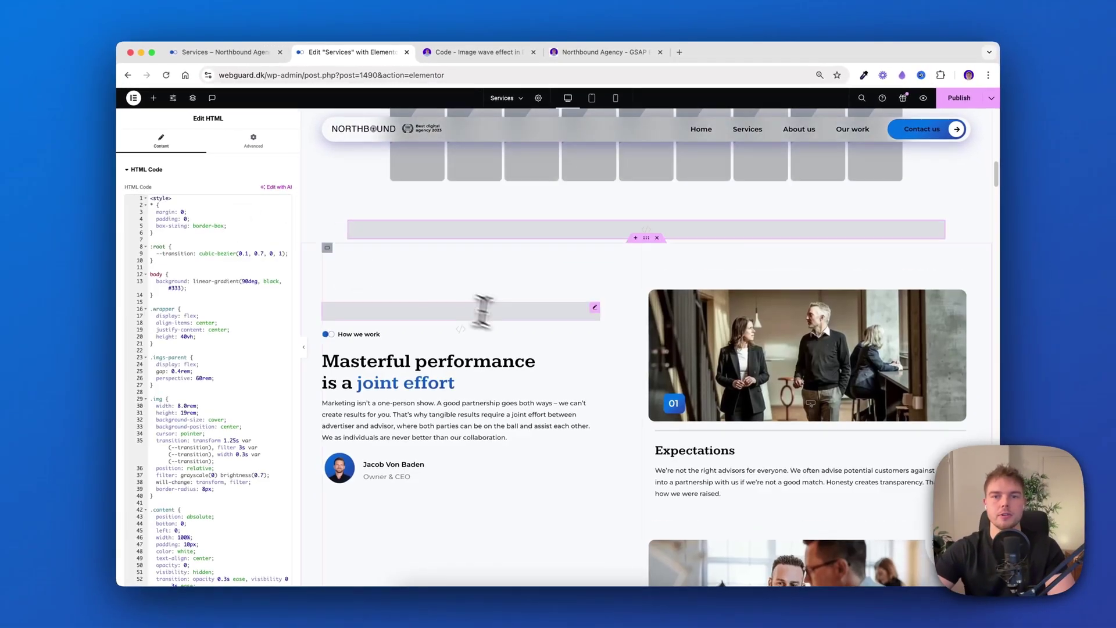
scroll(470, 327, up, 1)
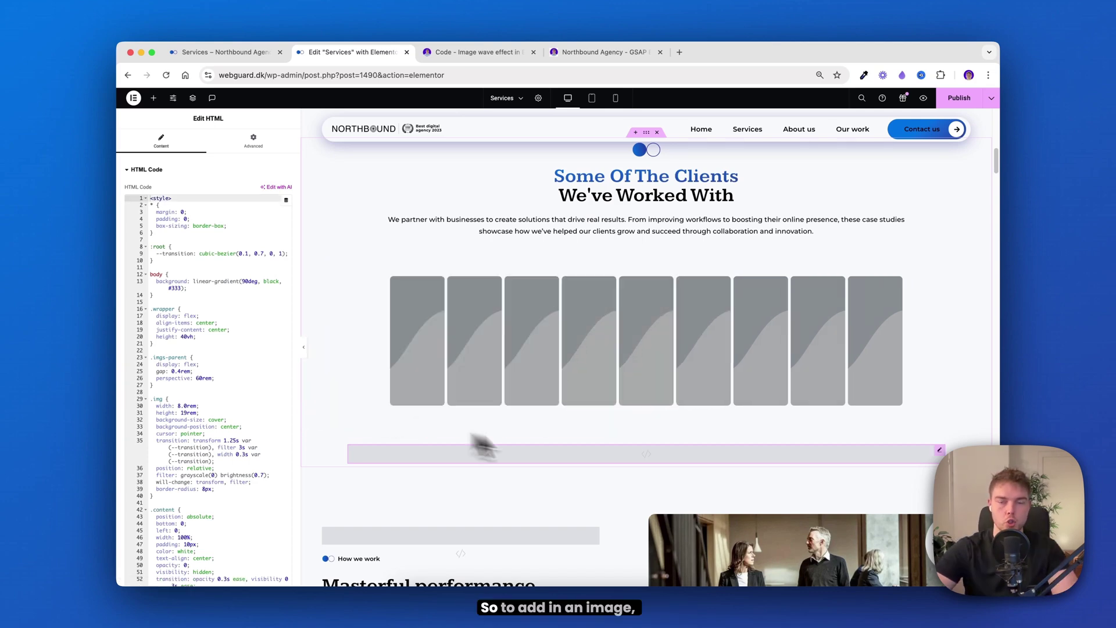
Open the image wave HTML widget's code and examine the first two image blocks and the first background-image URL
click(459, 256)
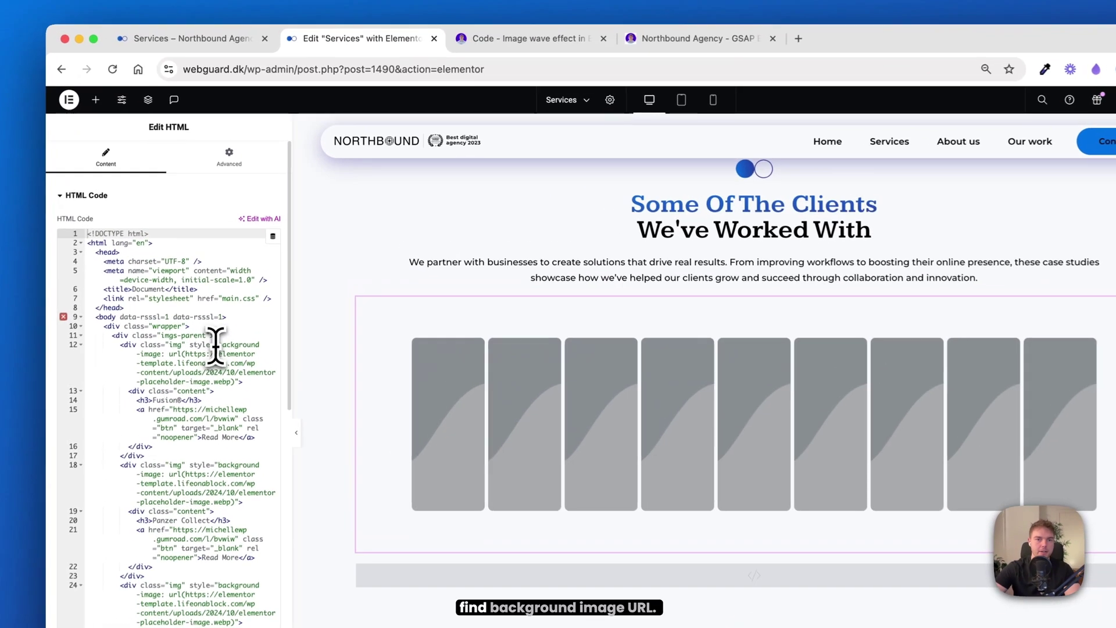
drag(216, 344, 255, 355)
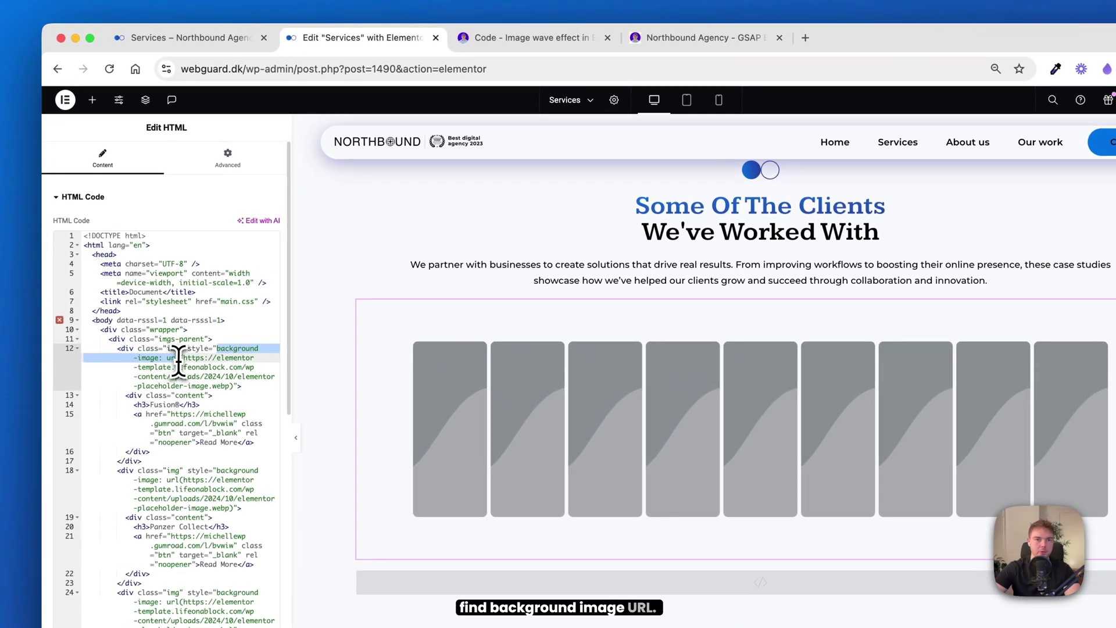
click(179, 357)
drag(118, 349, 253, 452)
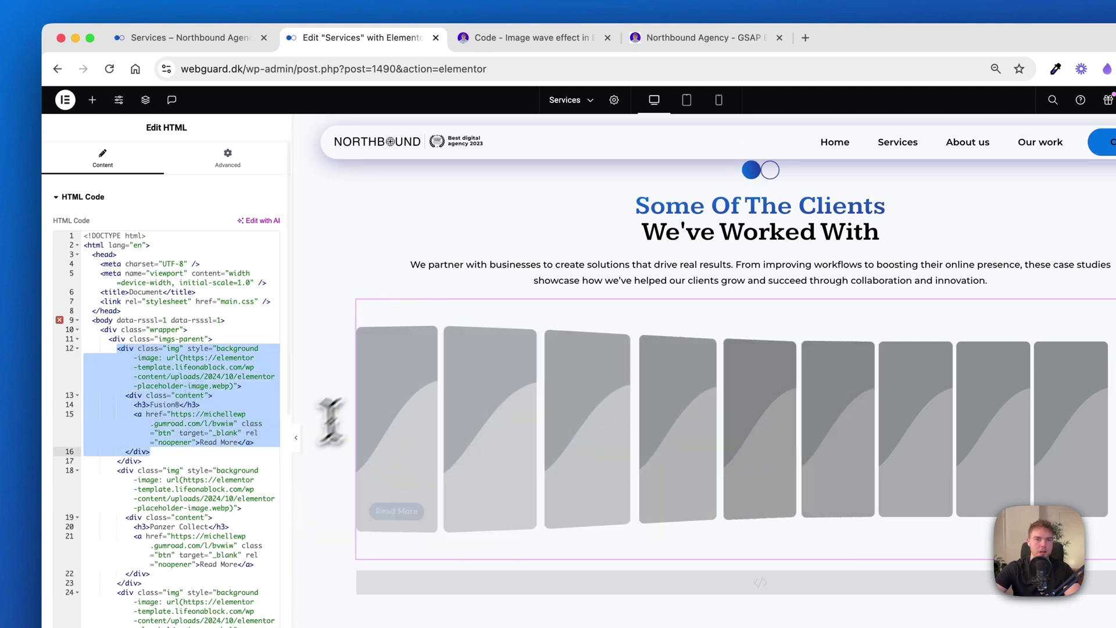
drag(118, 470, 255, 576)
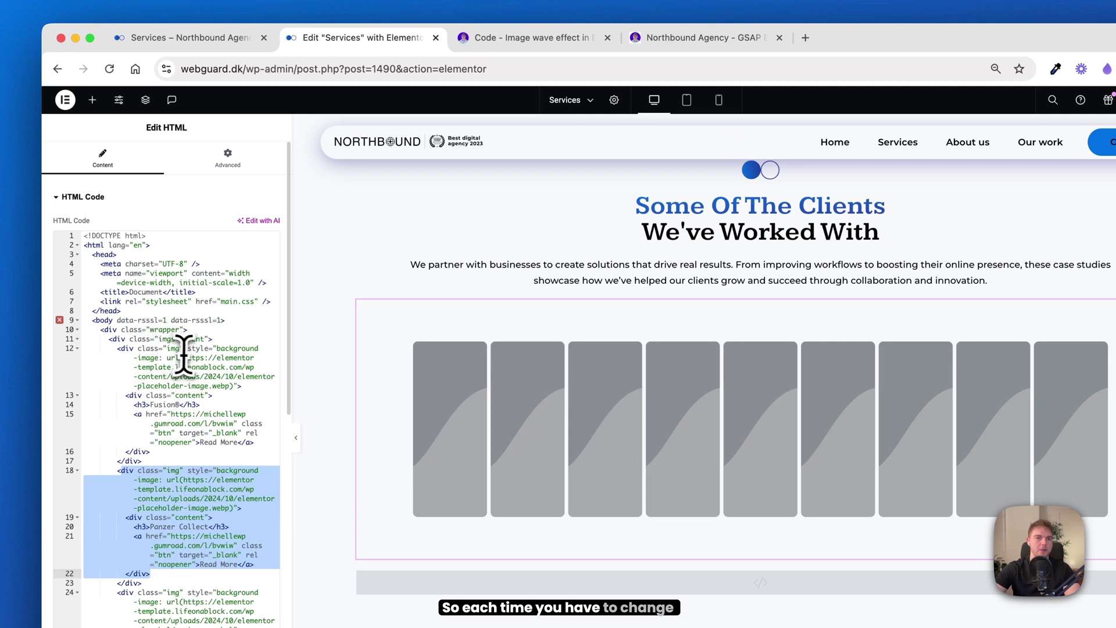
drag(180, 358, 234, 385)
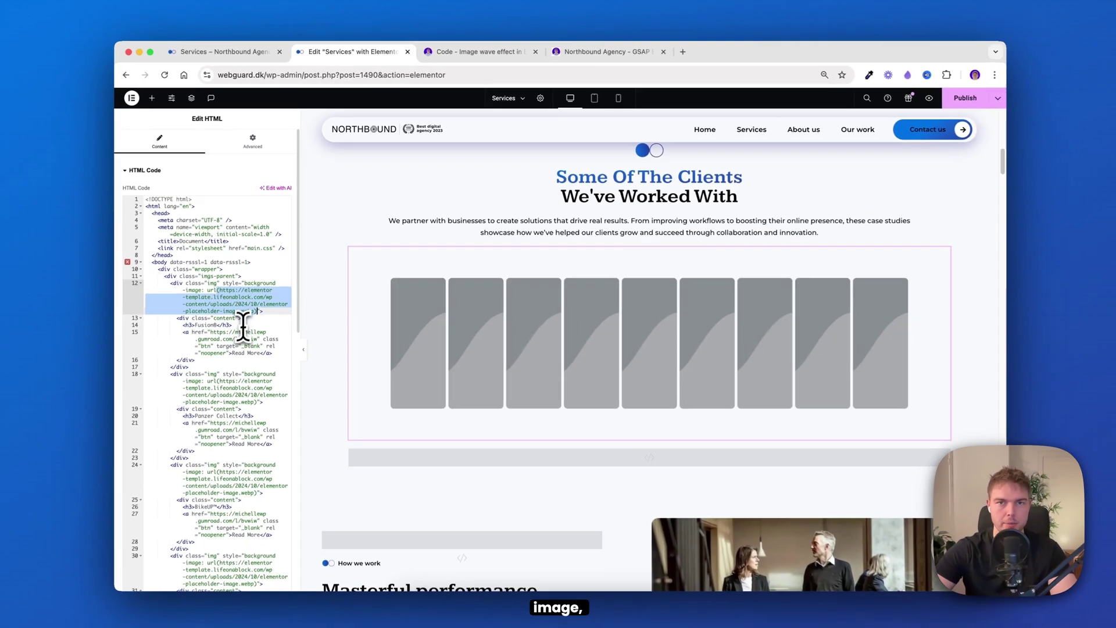
View the Services page in a new tab and go from there to the site's Media Library
click(991, 98)
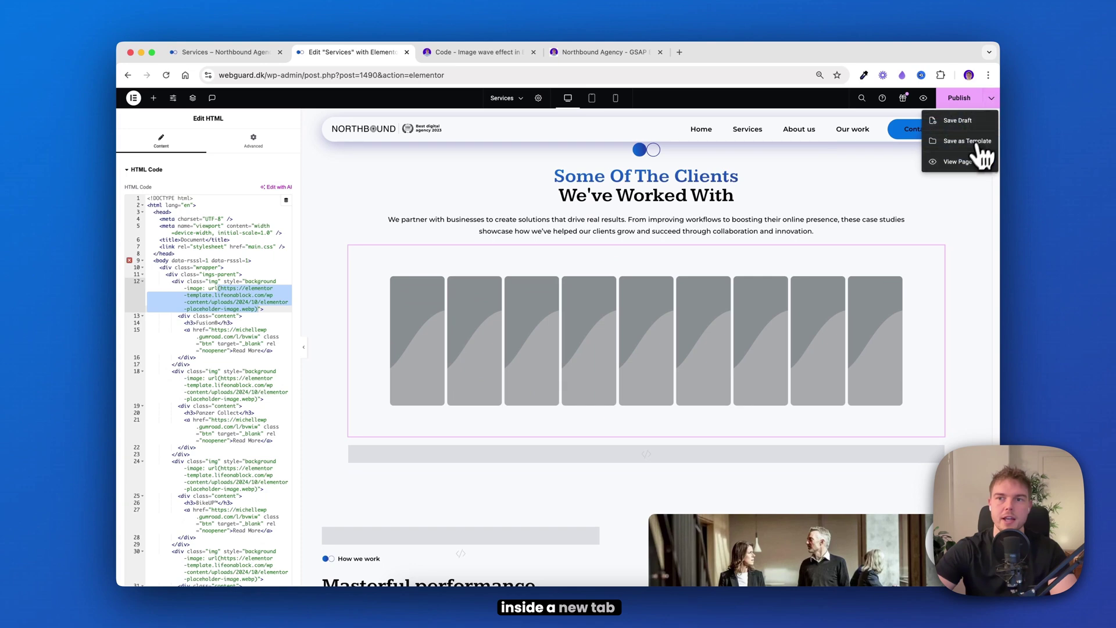
click(982, 158)
mouse_move(123, 94)
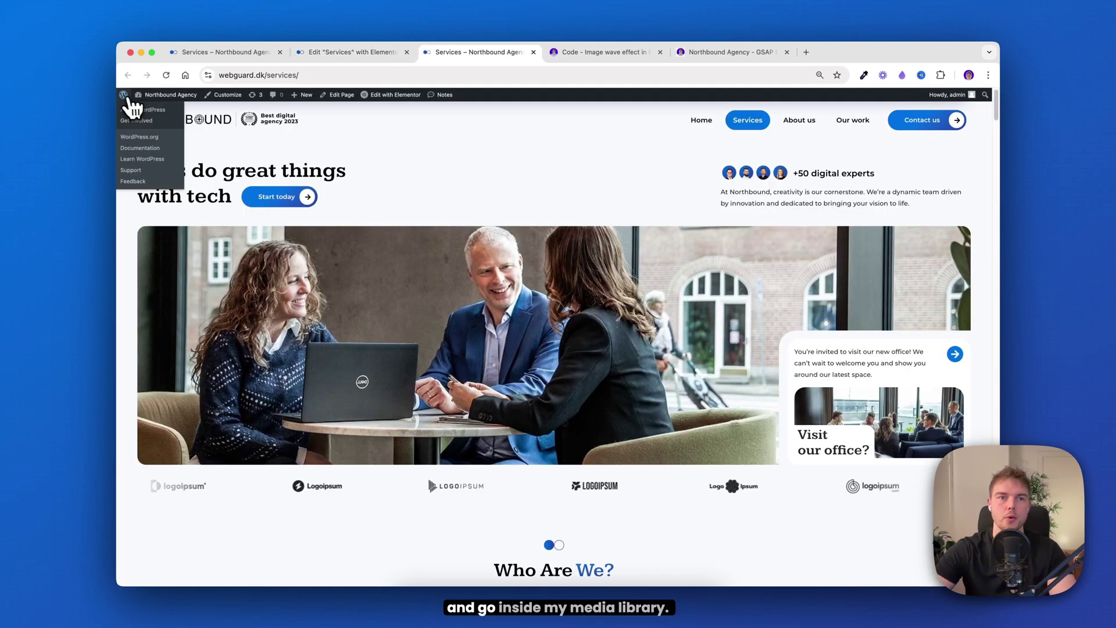
click(148, 107)
click(155, 167)
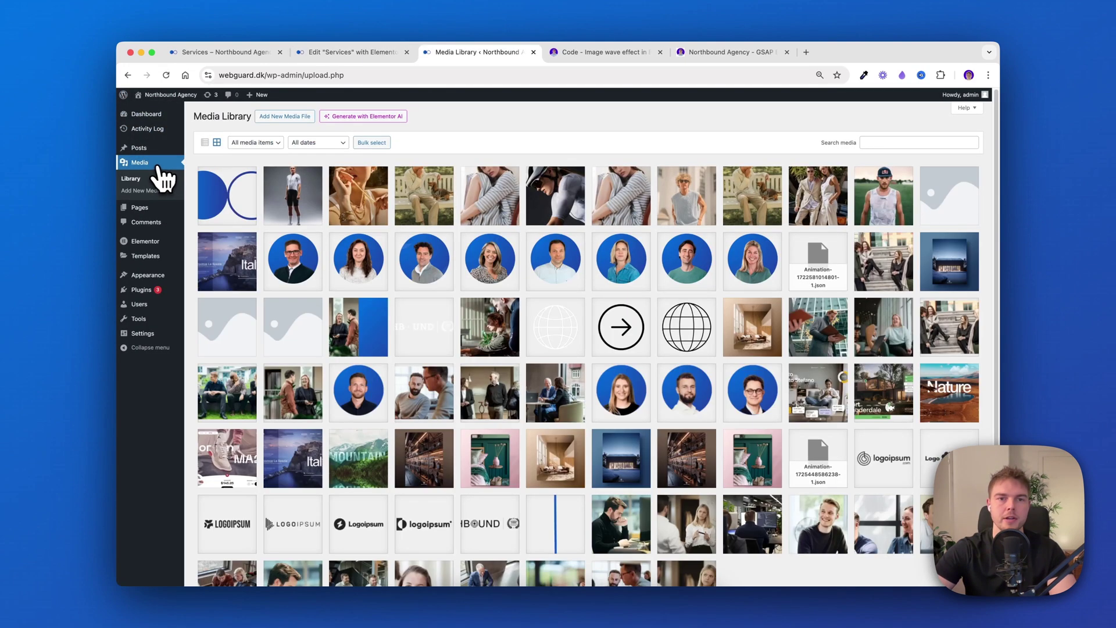
Upload wave-1.webp from the Images folder to the Media Library and copy its file URL from the attachment details
drag(0, 225, 323, 225)
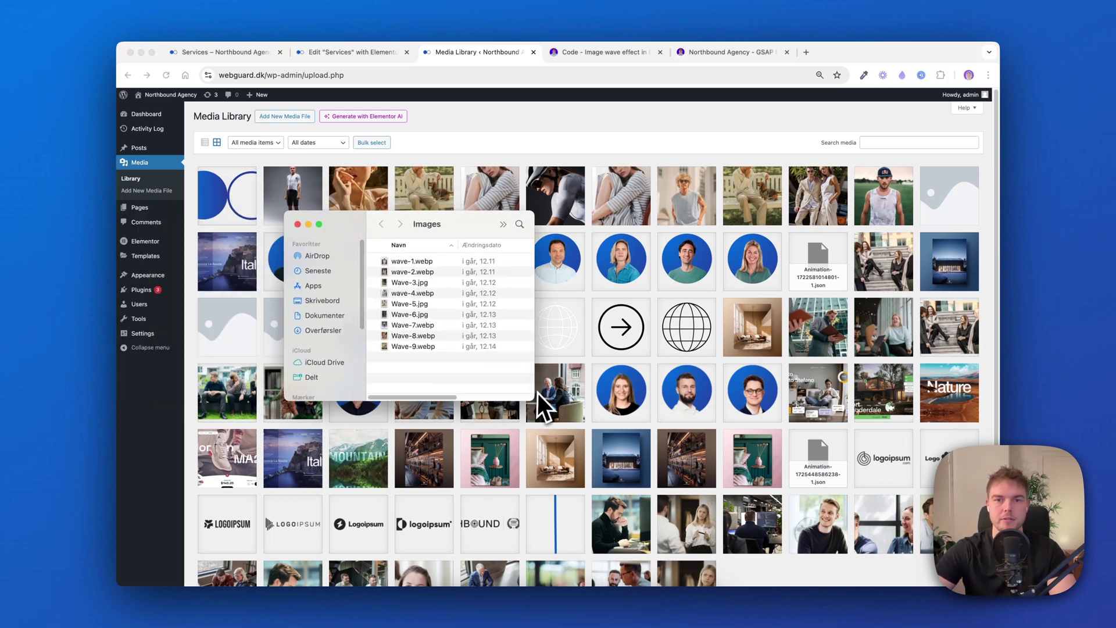
drag(534, 401, 812, 476)
drag(412, 262, 353, 188)
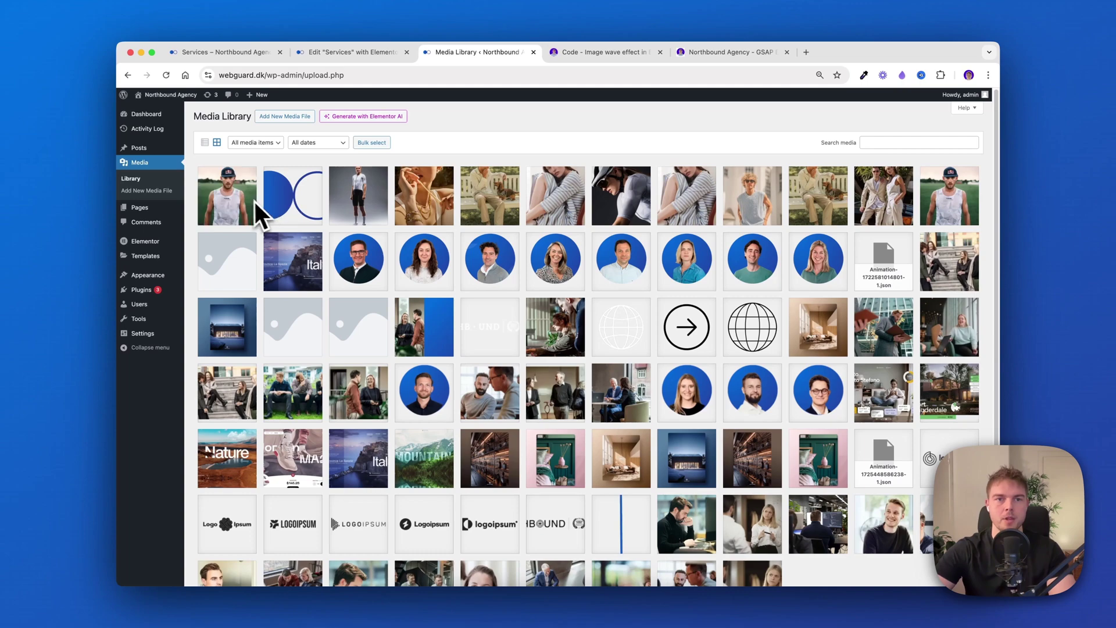
click(233, 195)
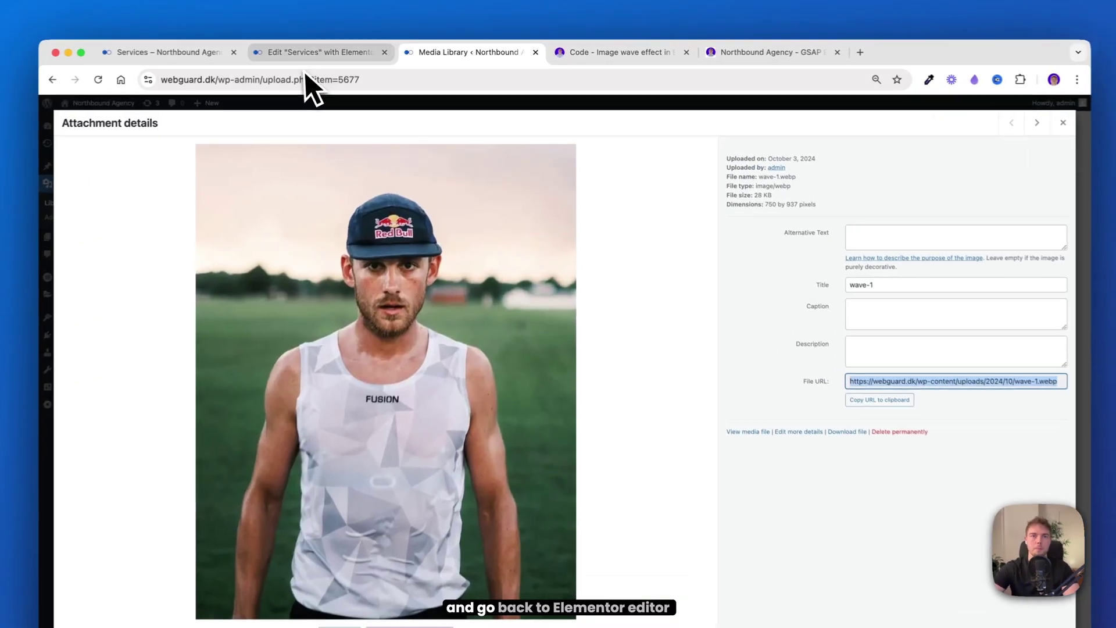
click(349, 54)
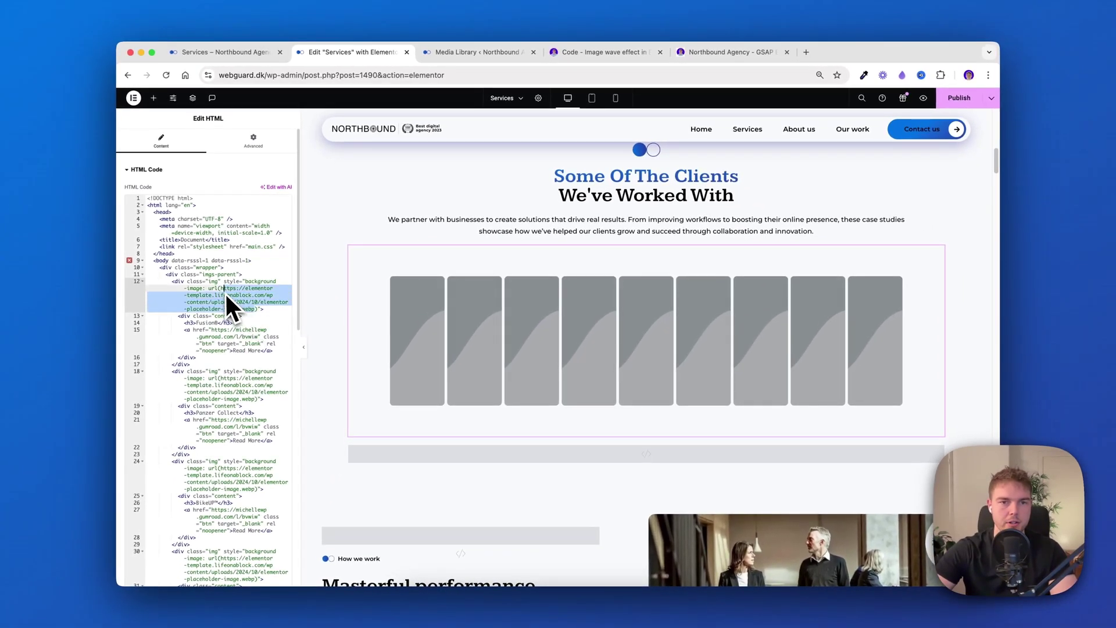
text(https://webguard.dk/wp-content/uploads/2024/10/wave-1.webp)
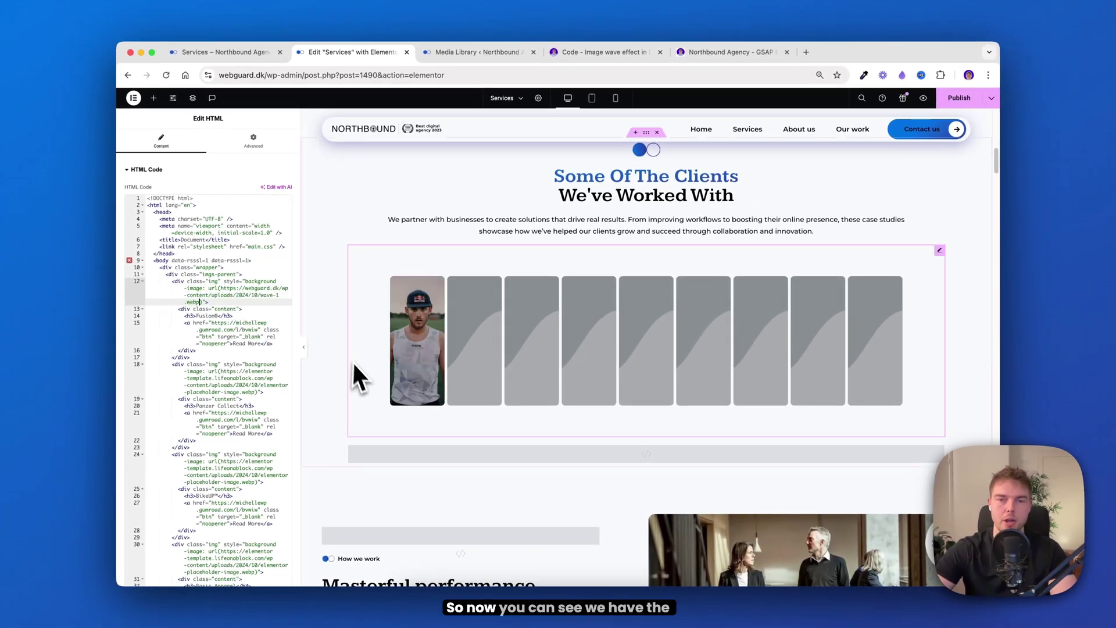
mouse_move(422, 399)
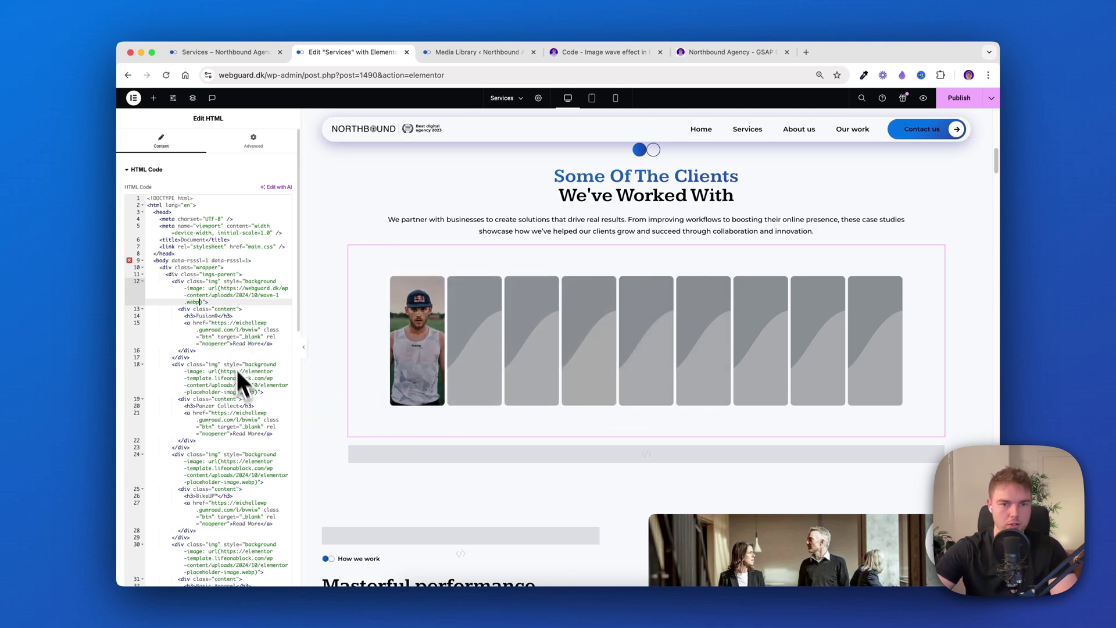
scroll(235, 389, down, 3)
scroll(232, 395, up, 3)
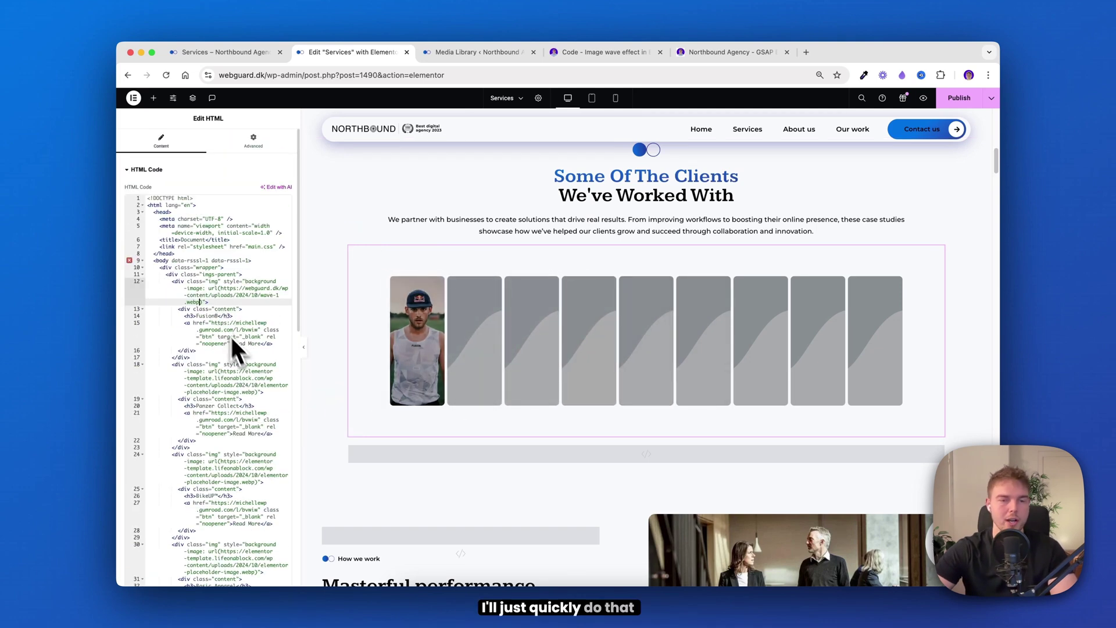
Replace the word Fusion in the first image block's h3 heading with ddjdjdjhd, keeping the ® sign
scroll(238, 352, down, 1)
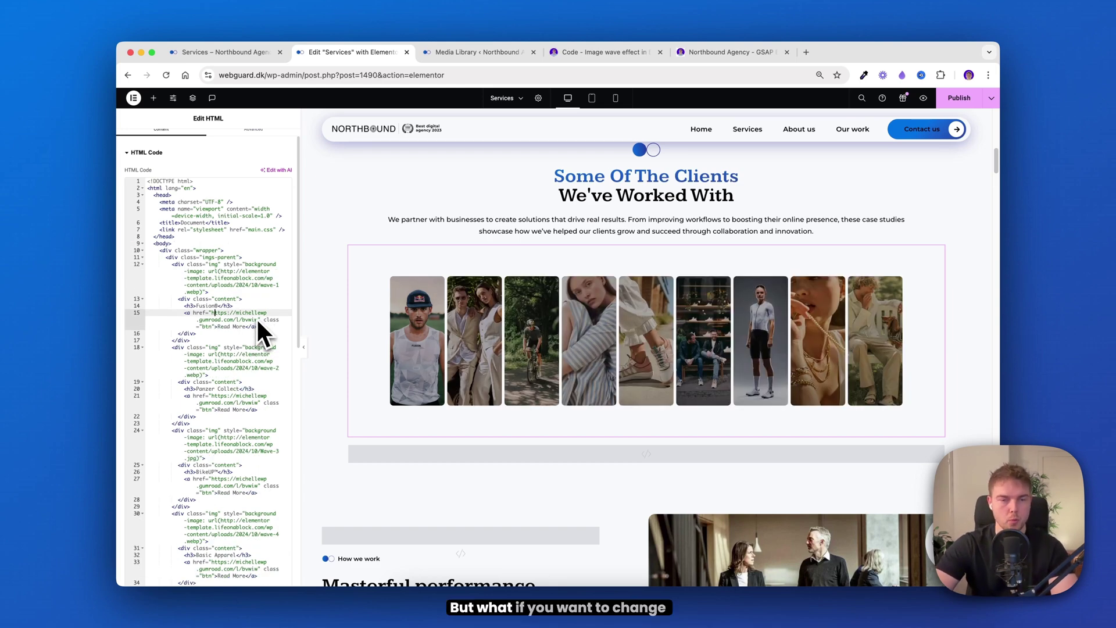
mouse_move(391, 340)
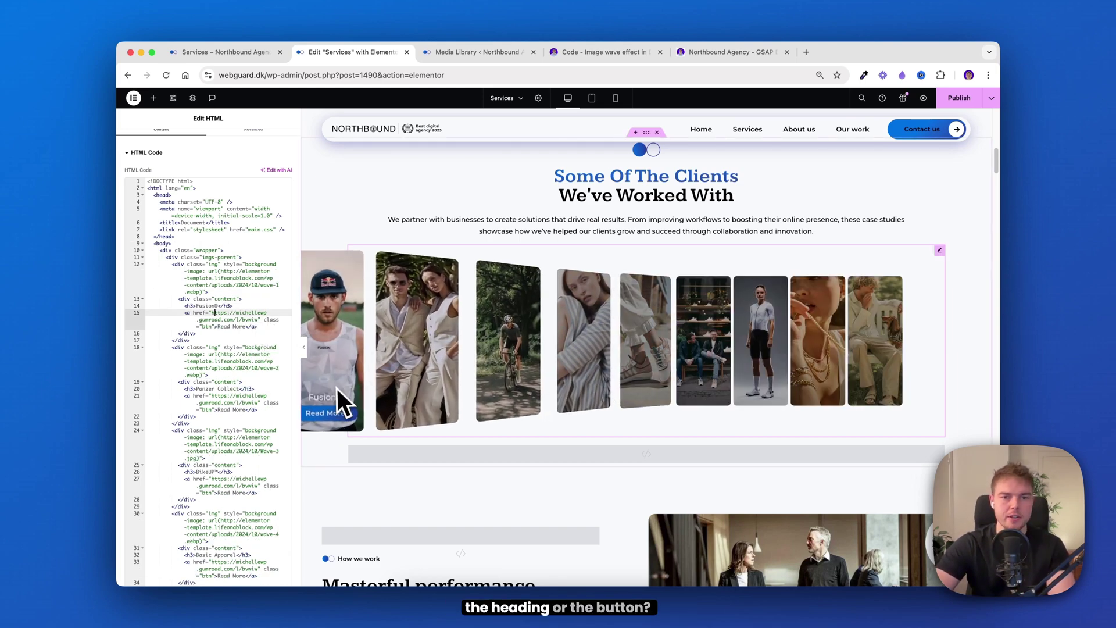
click(262, 278)
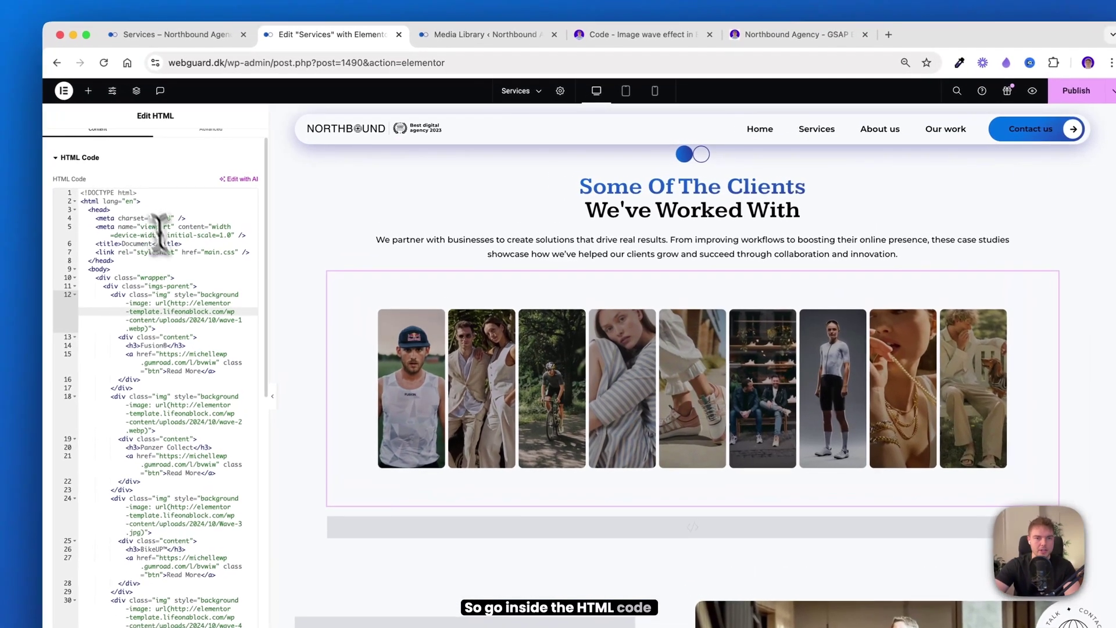
click(167, 337)
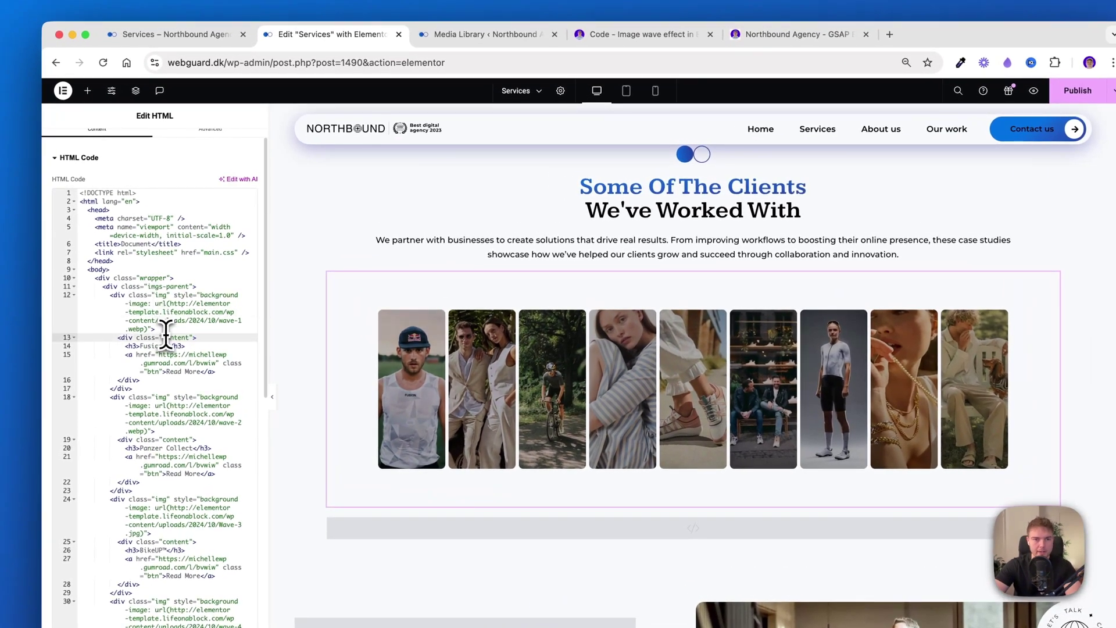
click(123, 346)
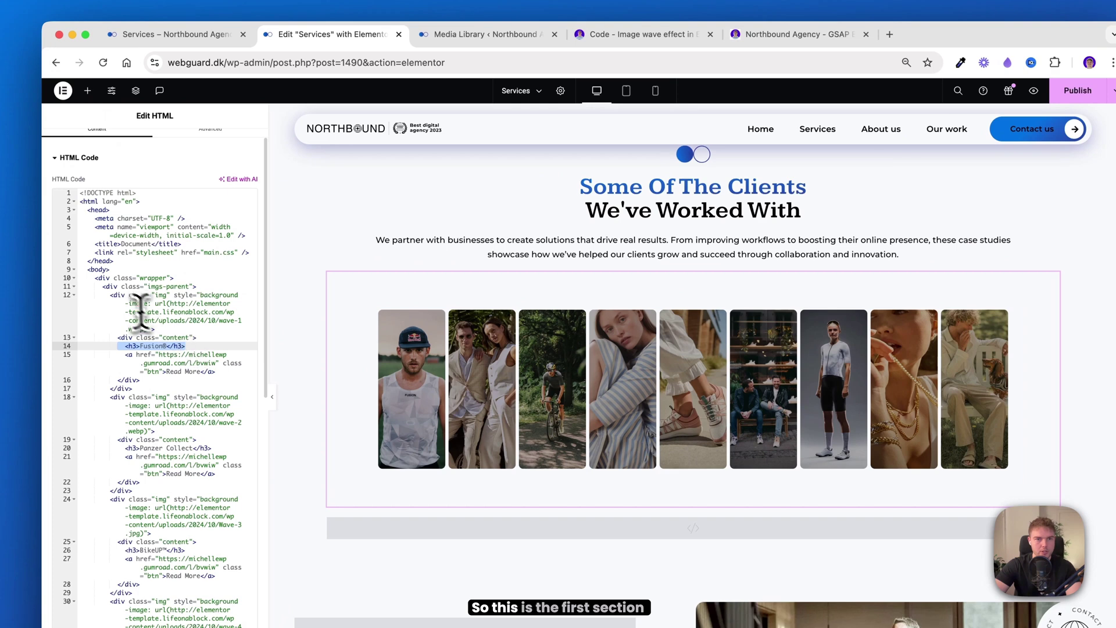
drag(104, 287, 205, 380)
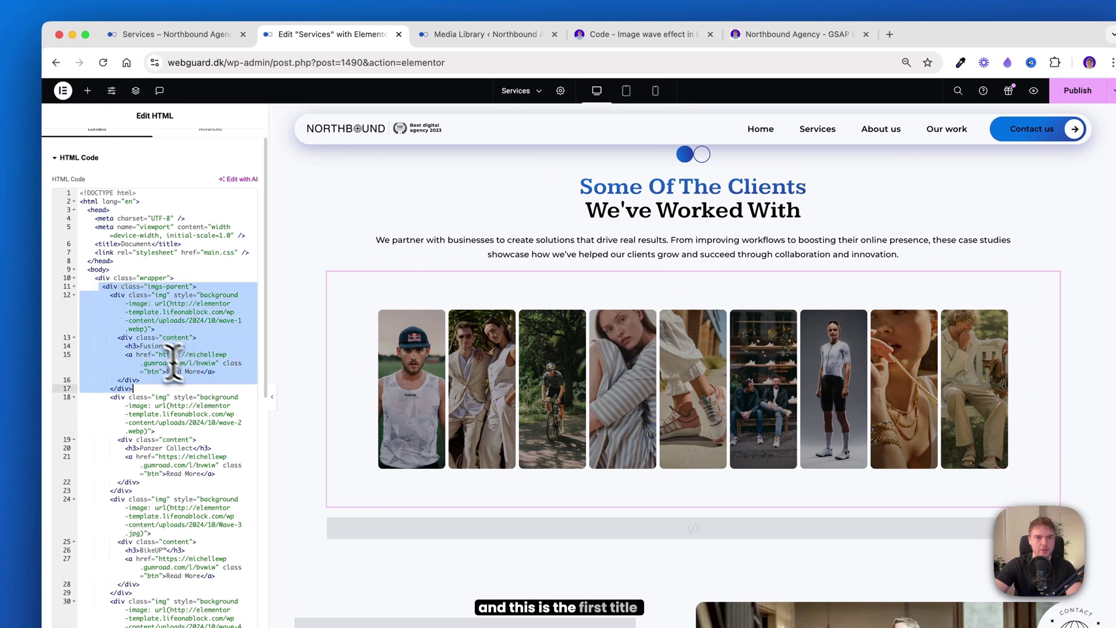
click(122, 348)
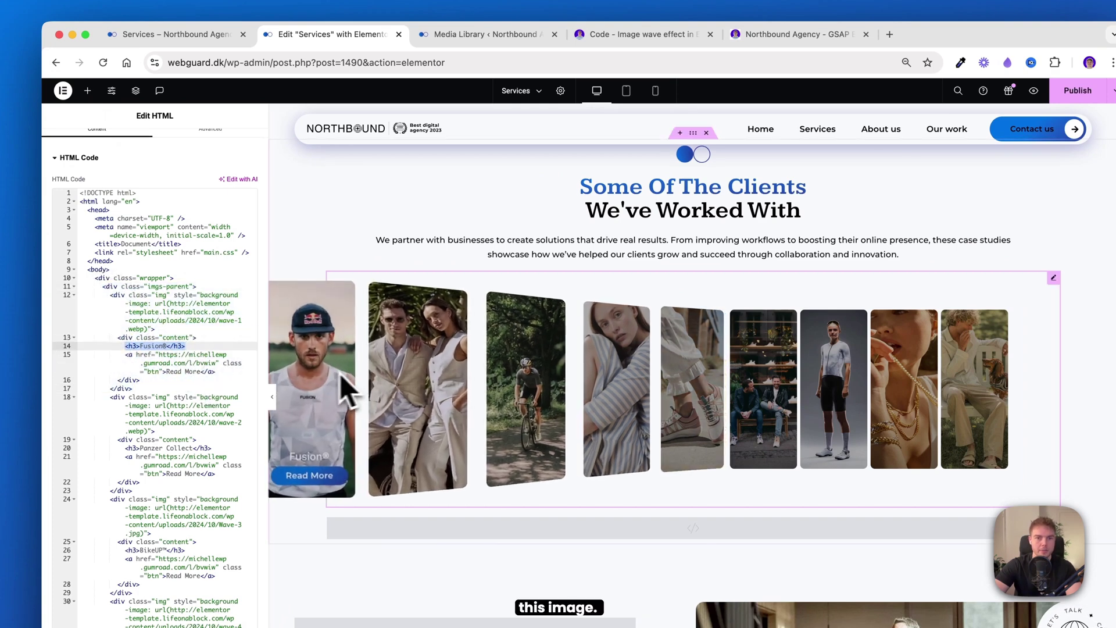
double_click(158, 347)
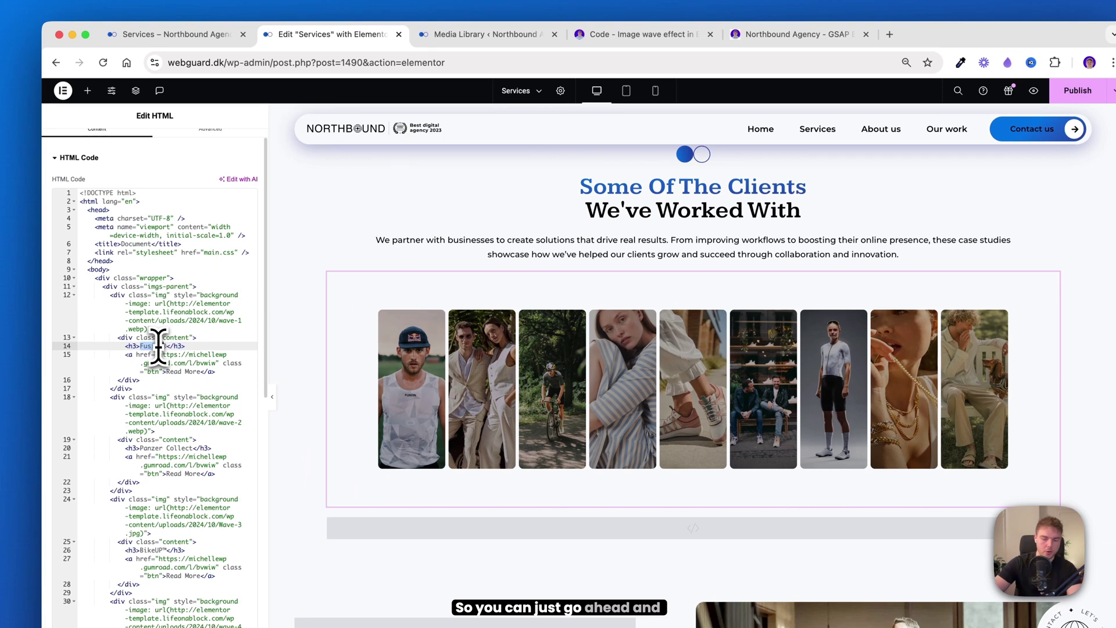
text(ddjdjdjhd)
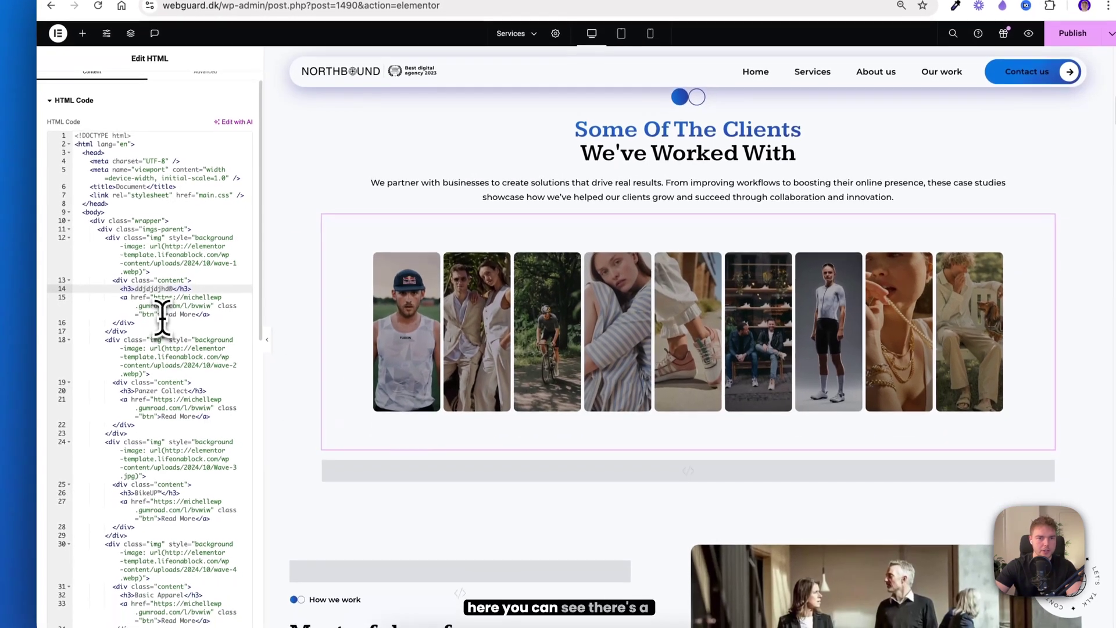
drag(166, 372, 198, 373)
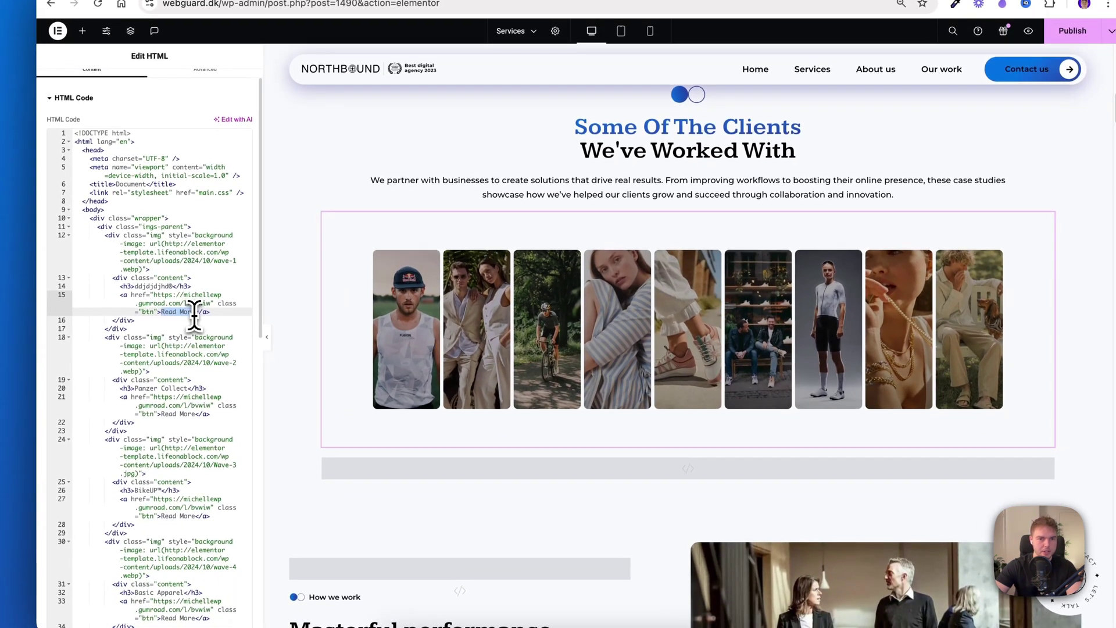
text(TEJJDJD)
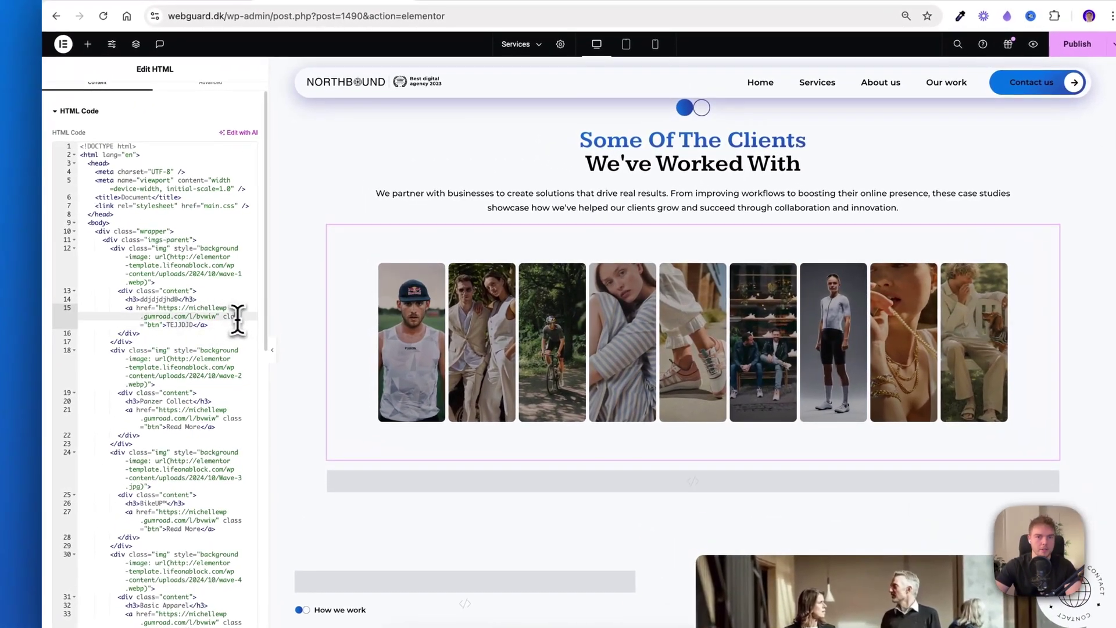
drag(276, 320, 213, 312)
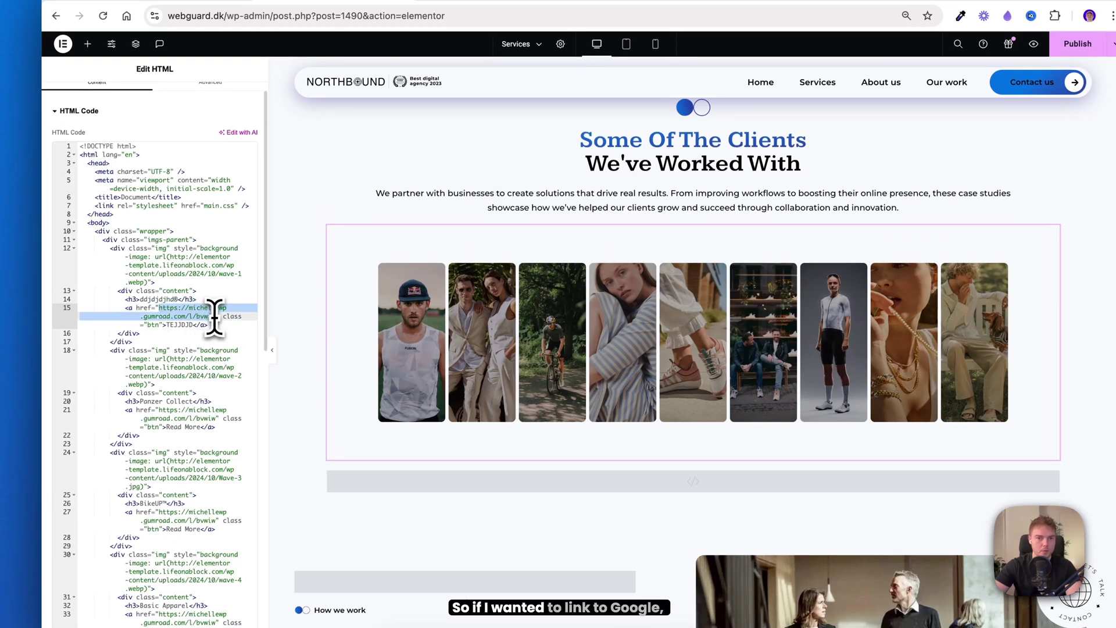
text(www)
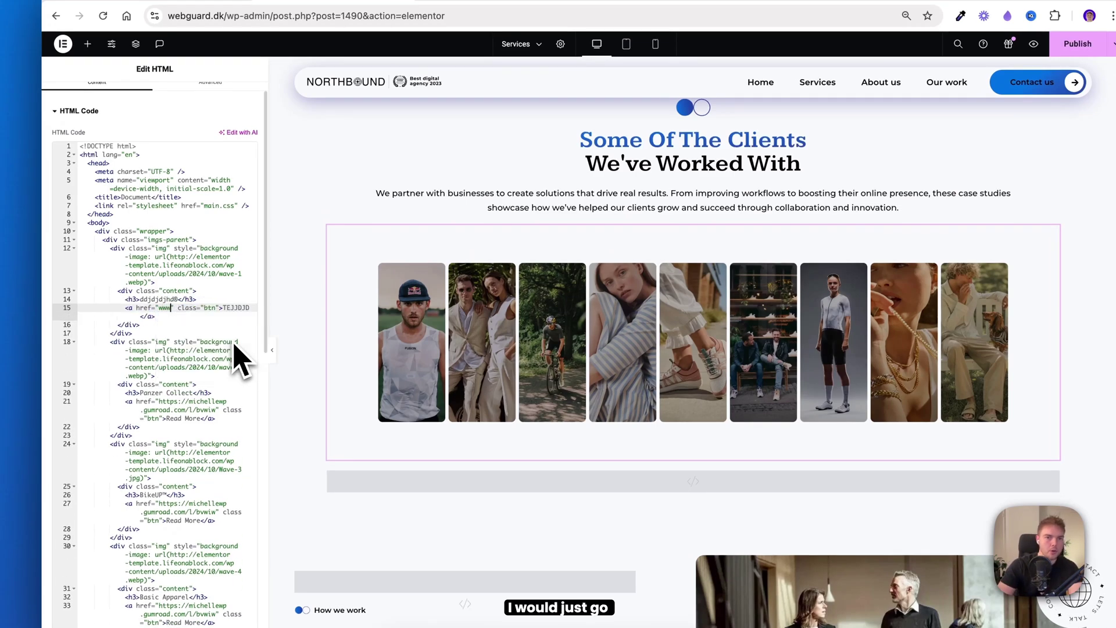
text(.goog)
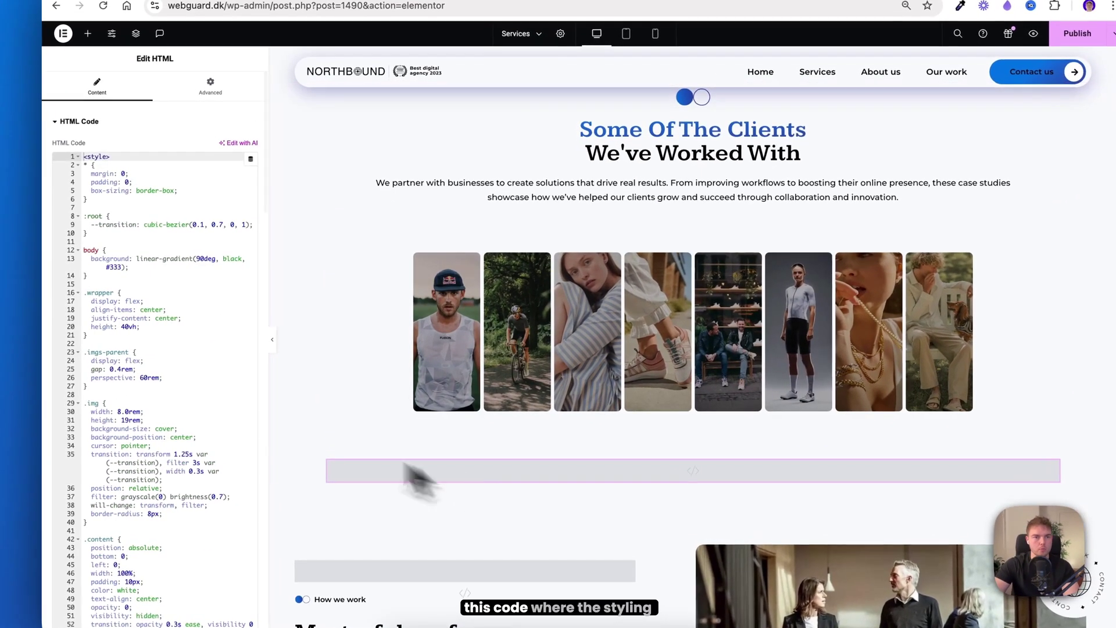
In the second HTML widget's CSS, replace the .btn transparent colour and gradient with a red background-color and preview the button
scroll(180, 305, down, 2)
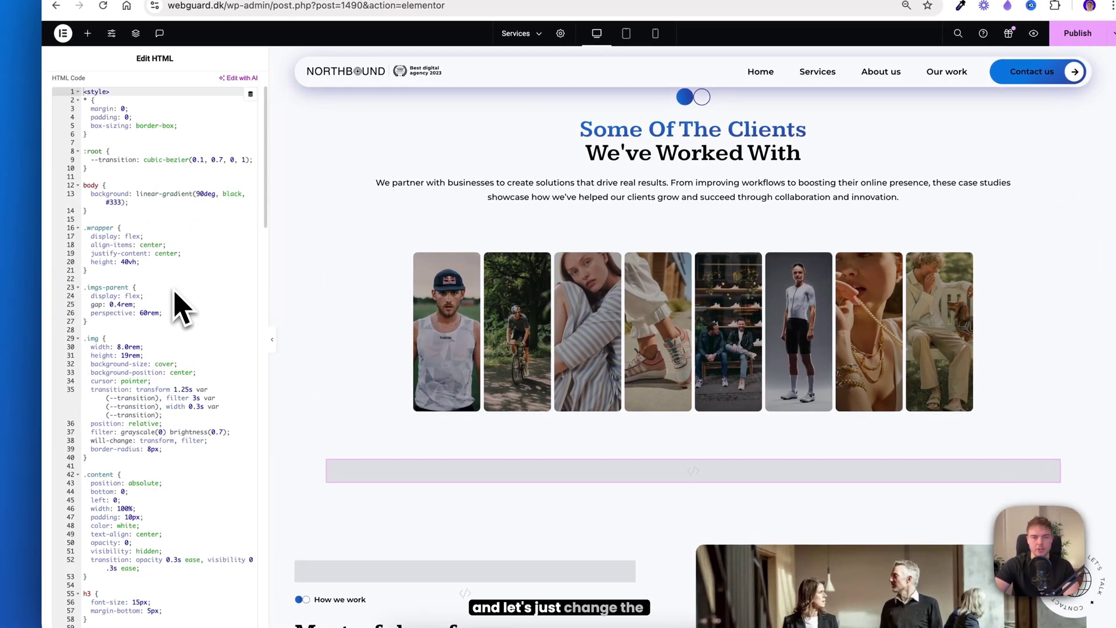
scroll(175, 292, down, 10)
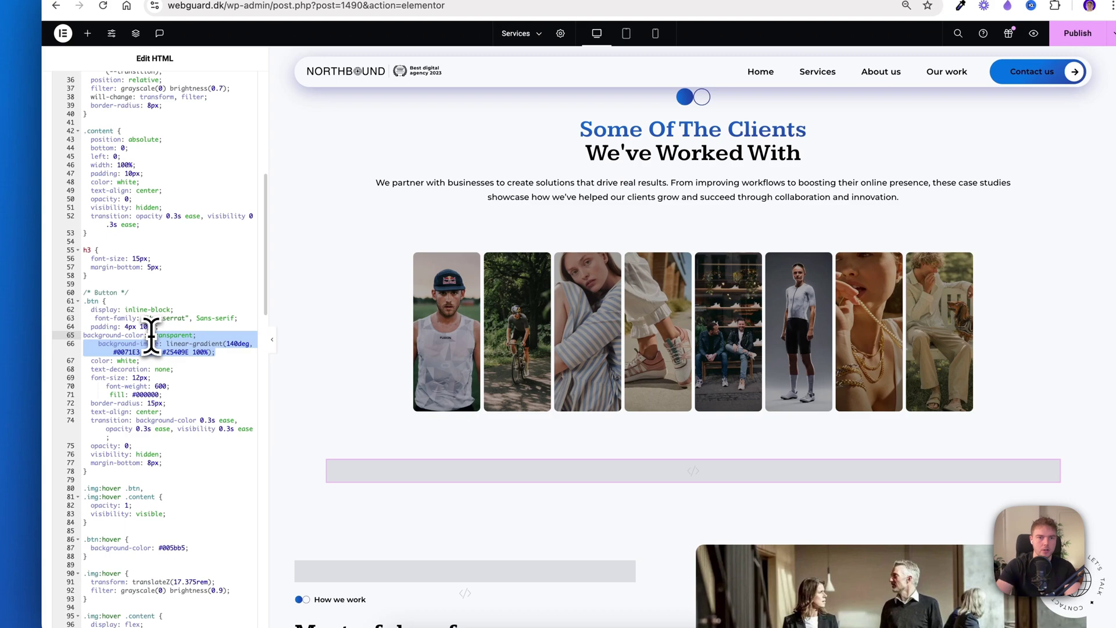
key(BackSpace)
text(red;)
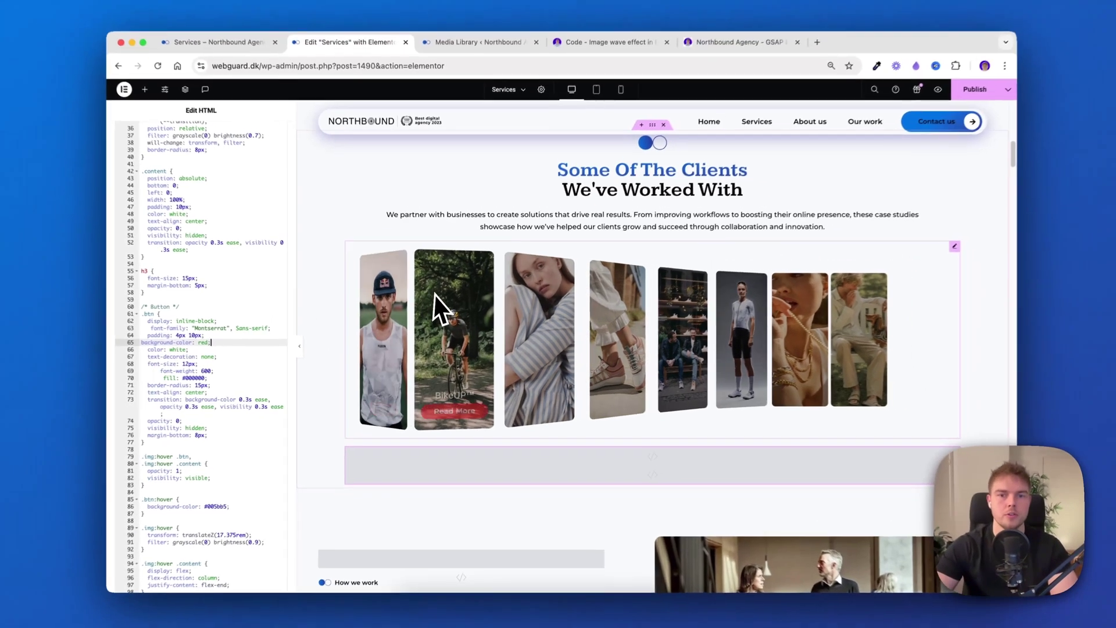
click(439, 420)
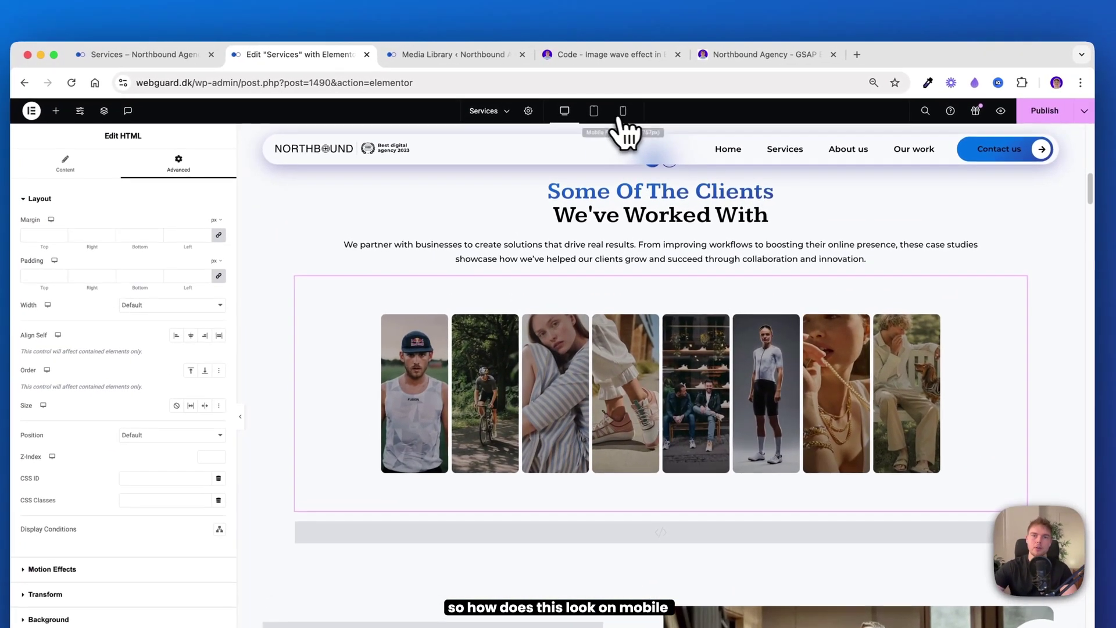
Check the image wave in the mobile portrait view and duplicate its HTML widget
click(623, 112)
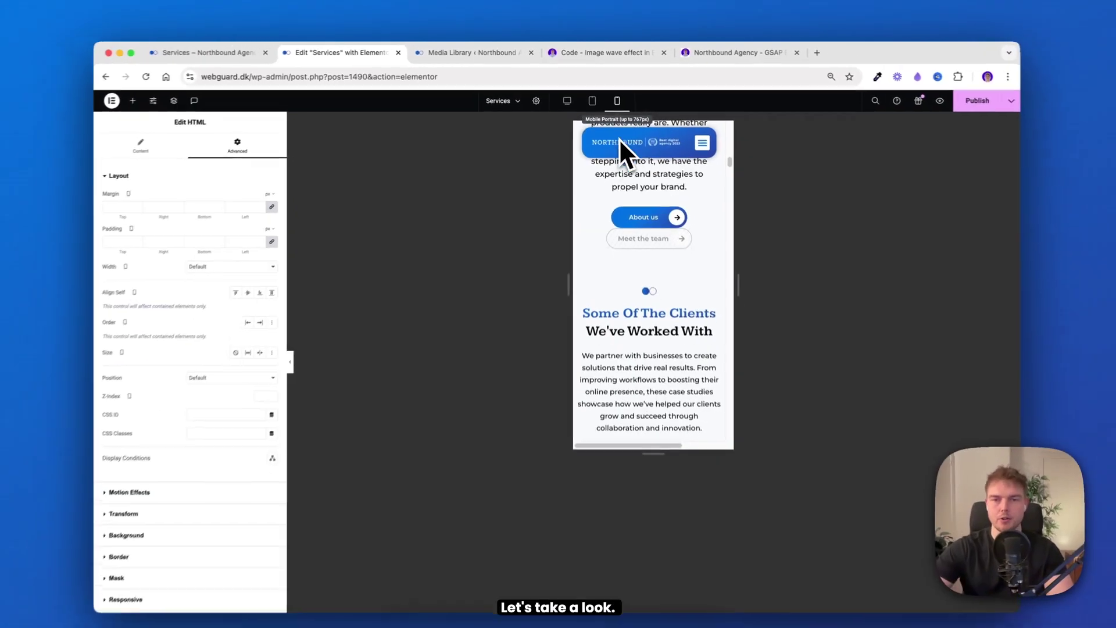
scroll(660, 269, down, 3)
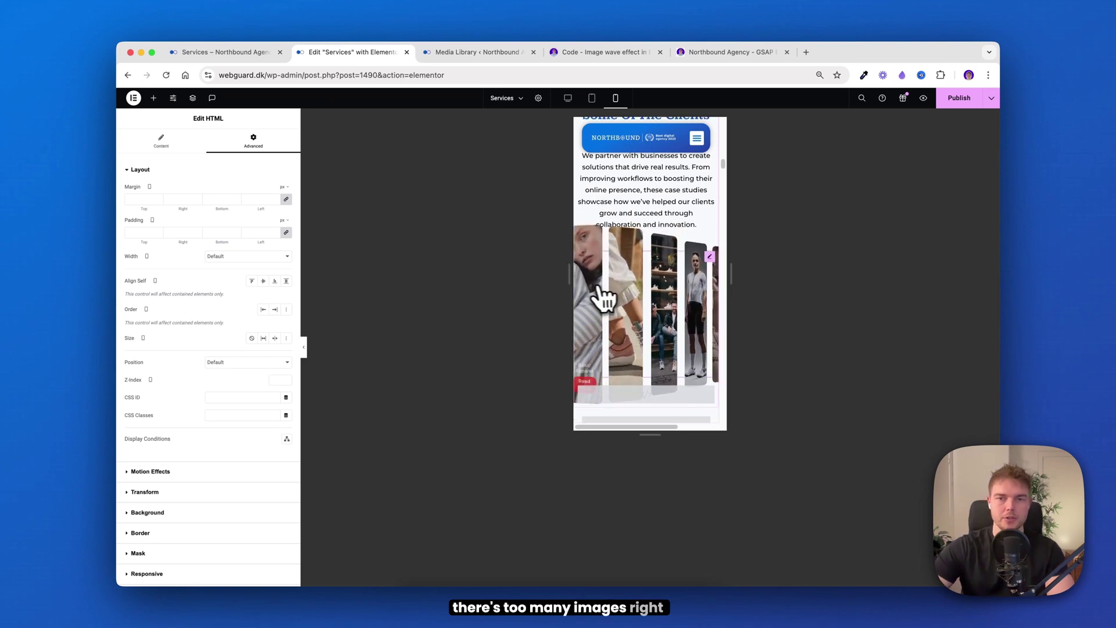
scroll(663, 282, down, 2)
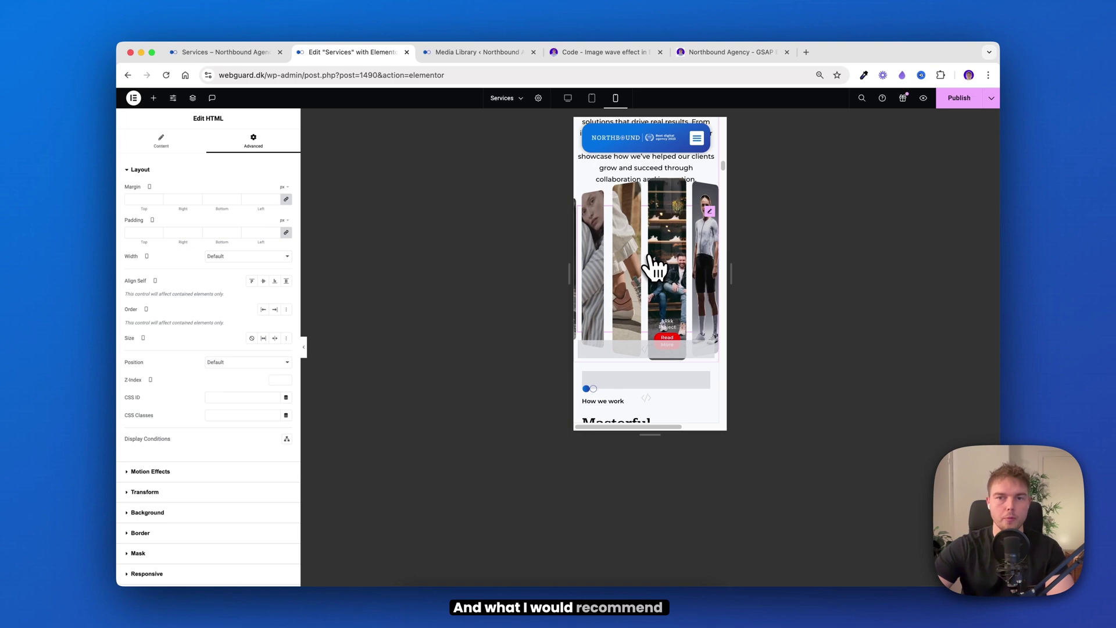
scroll(654, 265, up, 1)
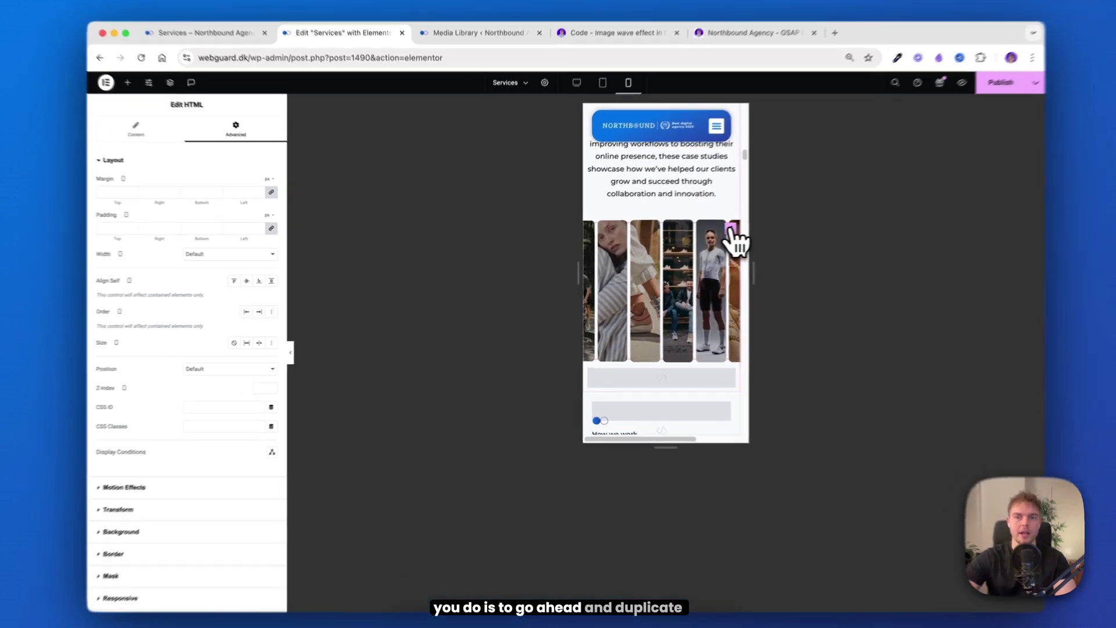
right_click(728, 236)
click(748, 256)
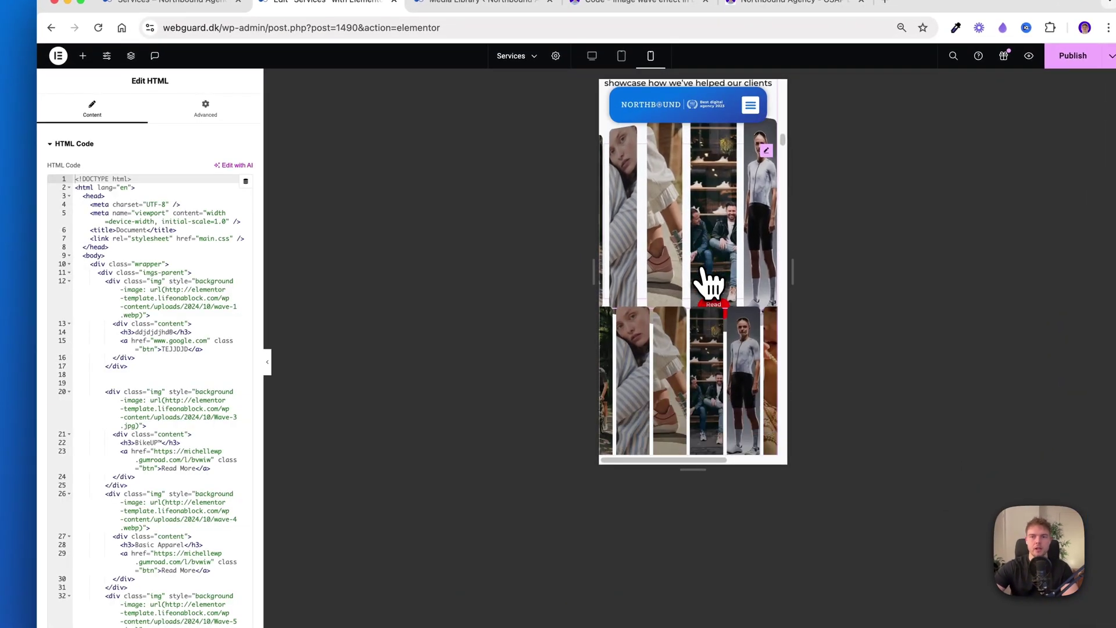
Delete the last four image blocks, from ARkk Project through DEA Clothing, in the duplicated HTML widget's code
scroll(710, 283, down, 3)
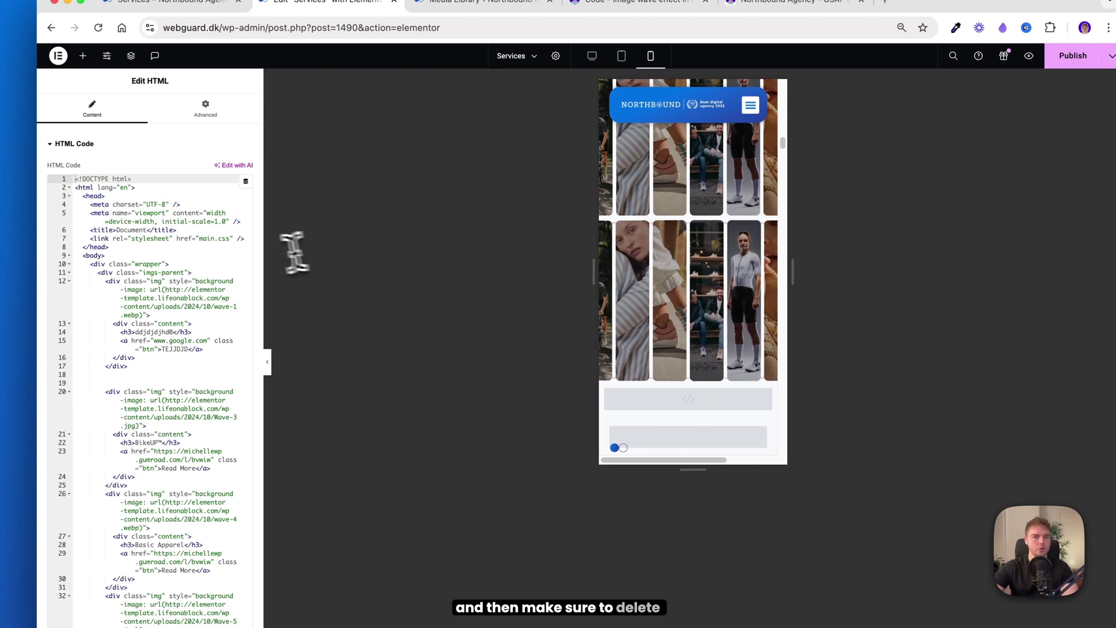
scroll(199, 256, down, 10)
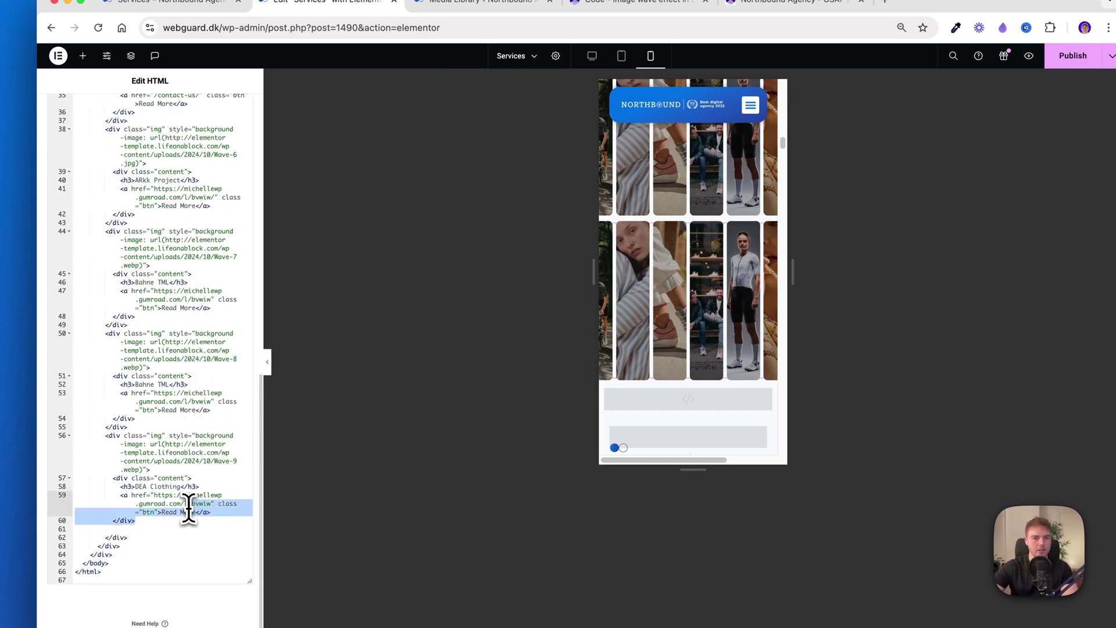
drag(203, 519, 78, 141)
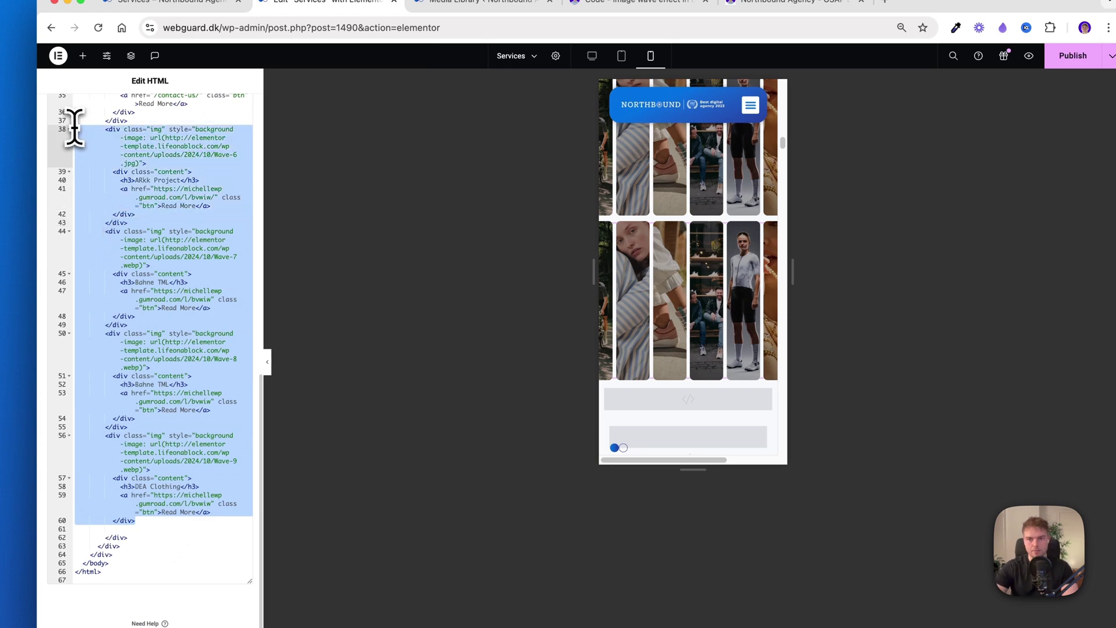
key(BackSpace)
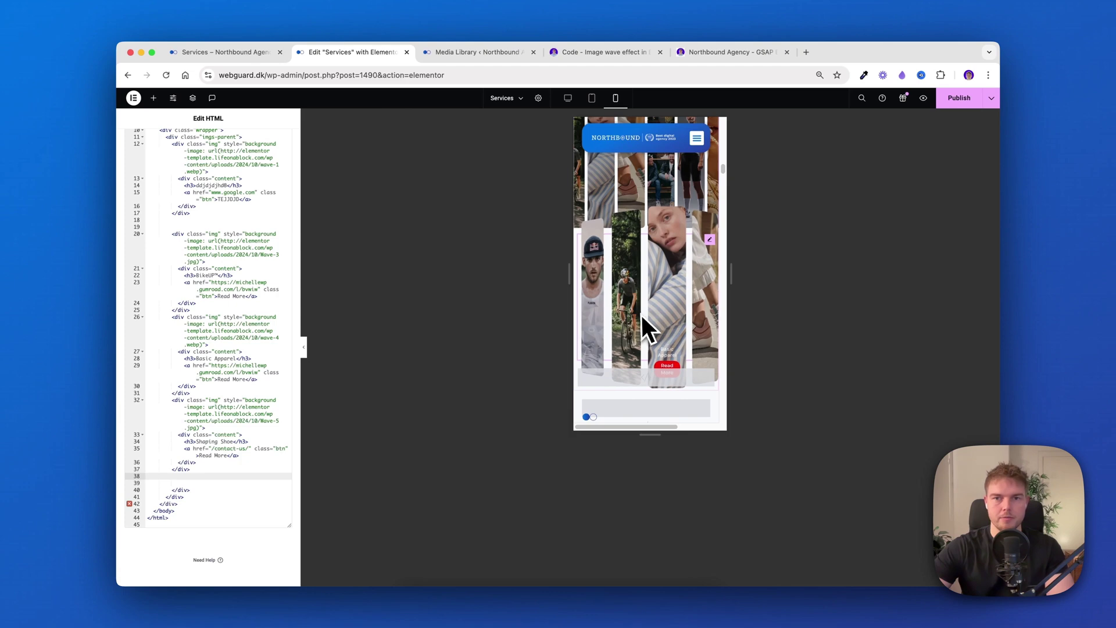
Hide the shortened four-image HTML widget on desktop and tablet portrait
click(711, 241)
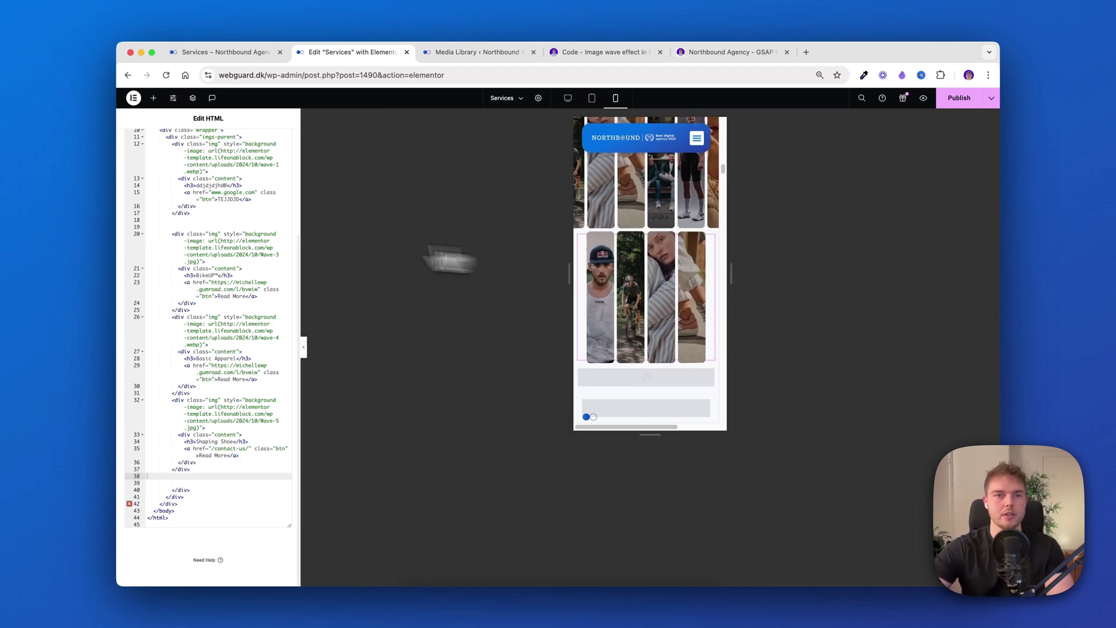
click(255, 143)
scroll(238, 326, down, 5)
click(181, 486)
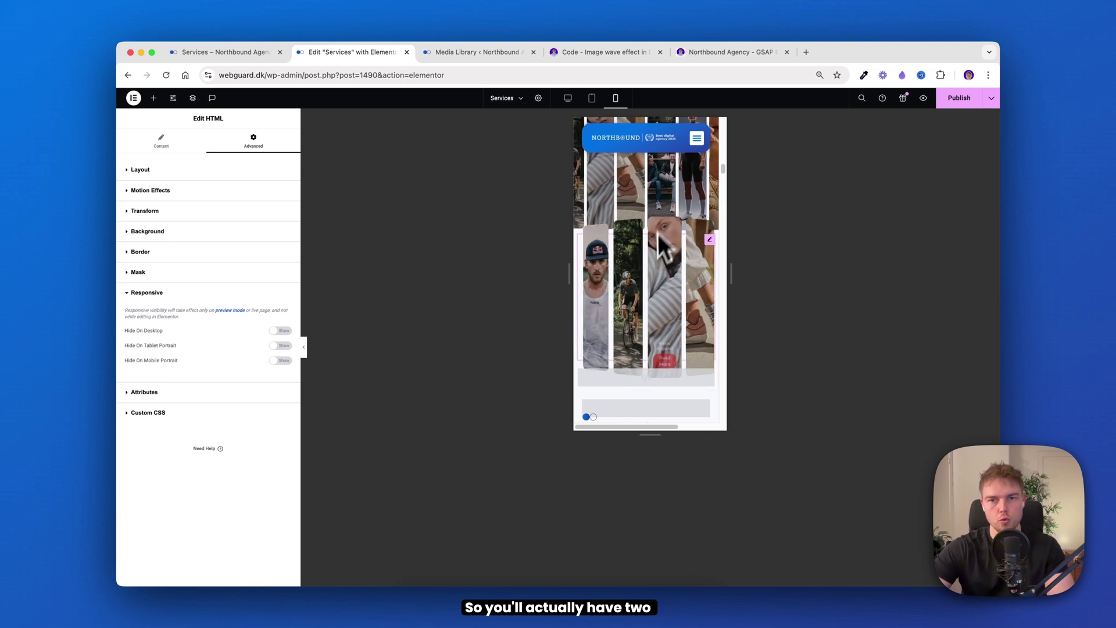
mouse_move(645, 384)
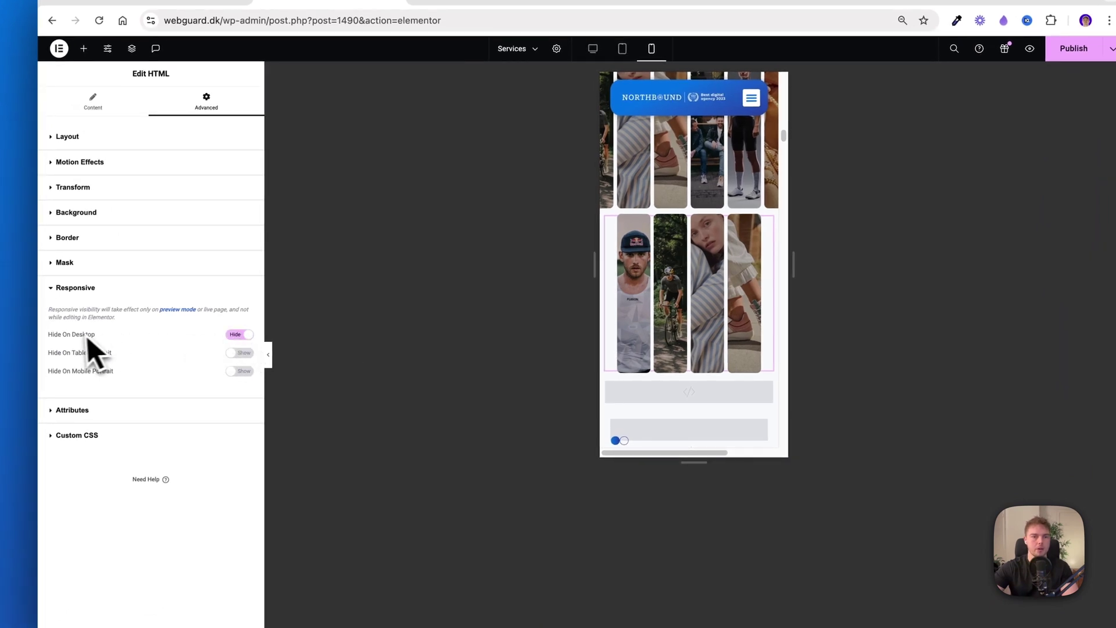
click(239, 353)
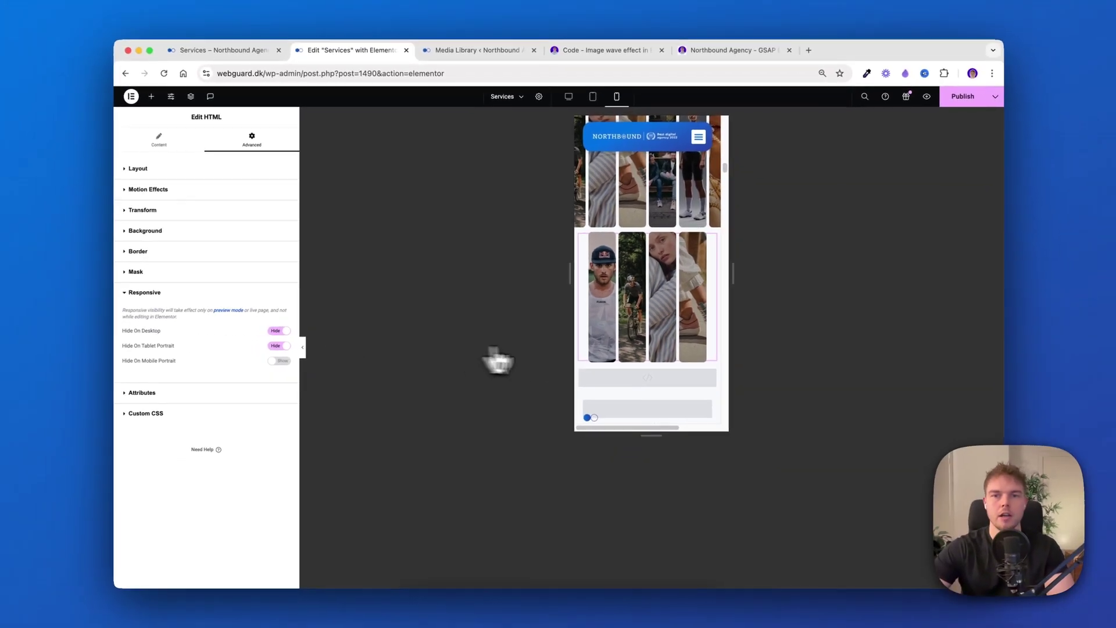
Hide the original full image wave widget on mobile portrait
click(647, 221)
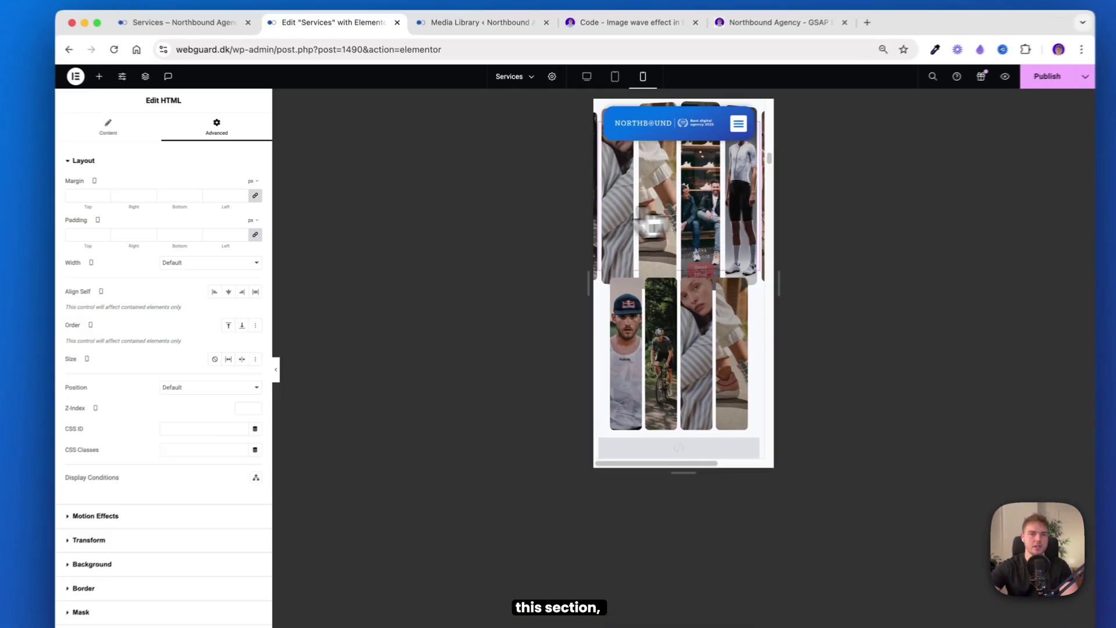
scroll(237, 349, down, 3)
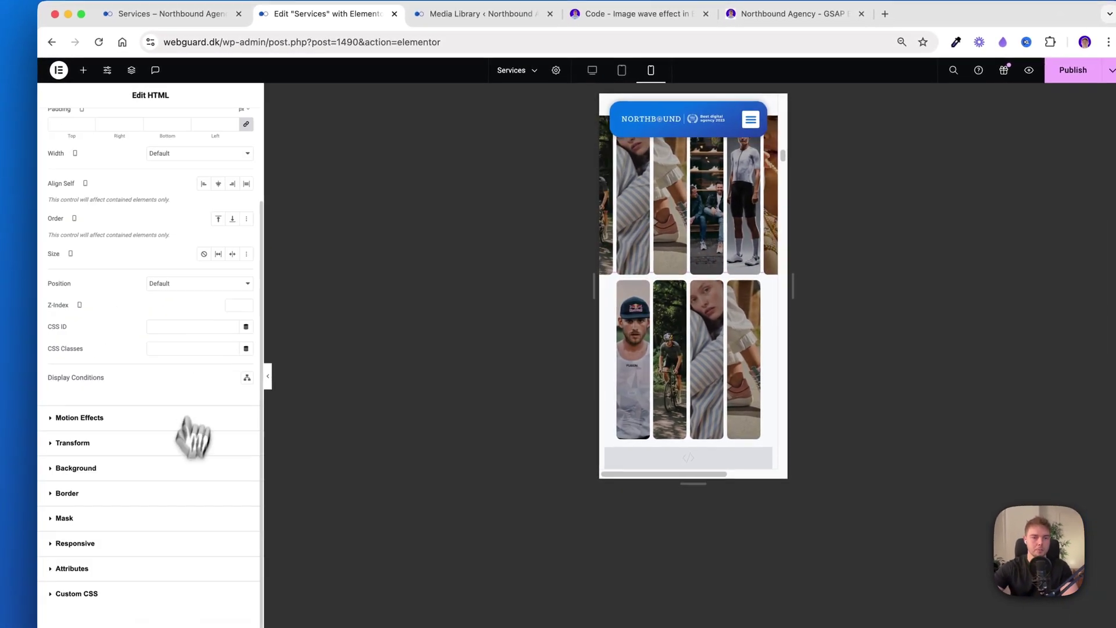
click(111, 544)
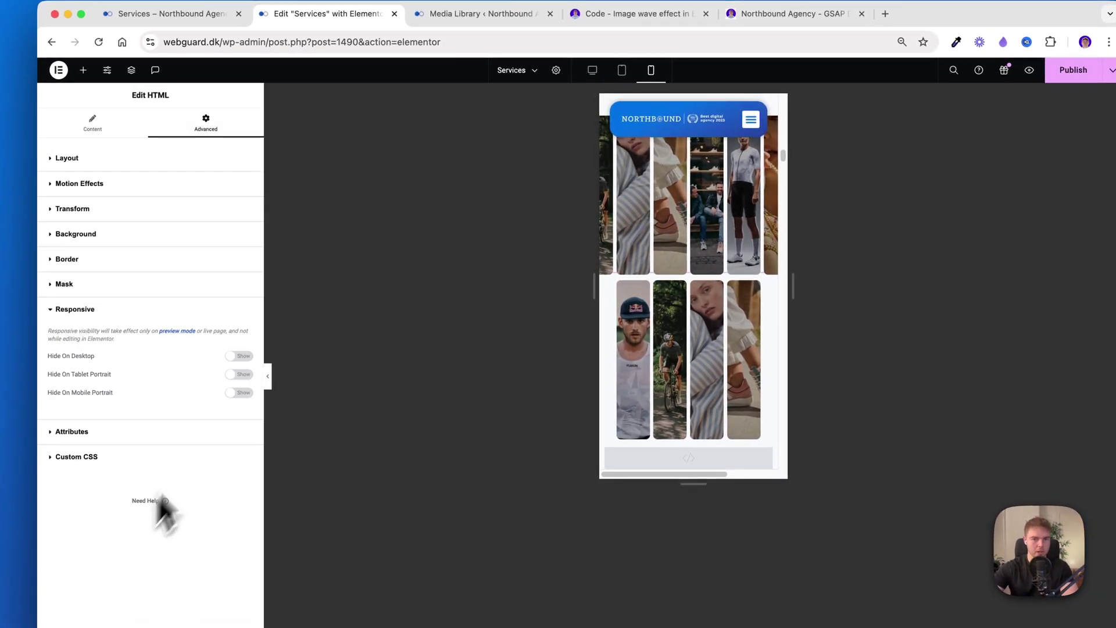
click(234, 392)
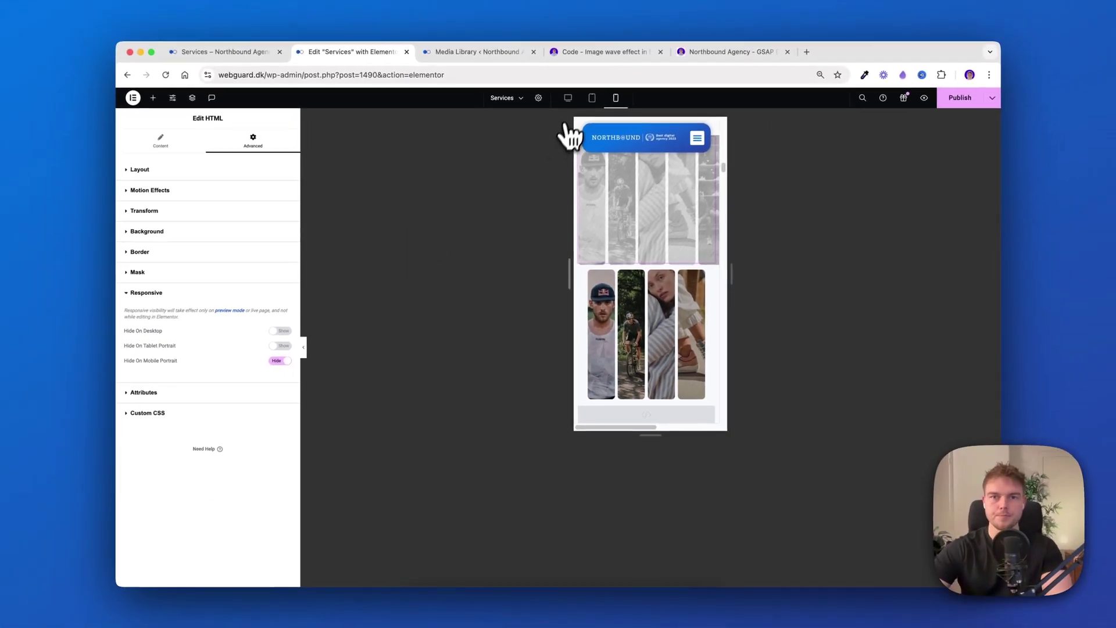
Check which image wave widget is shown in the desktop view and in the mobile portrait view
click(568, 97)
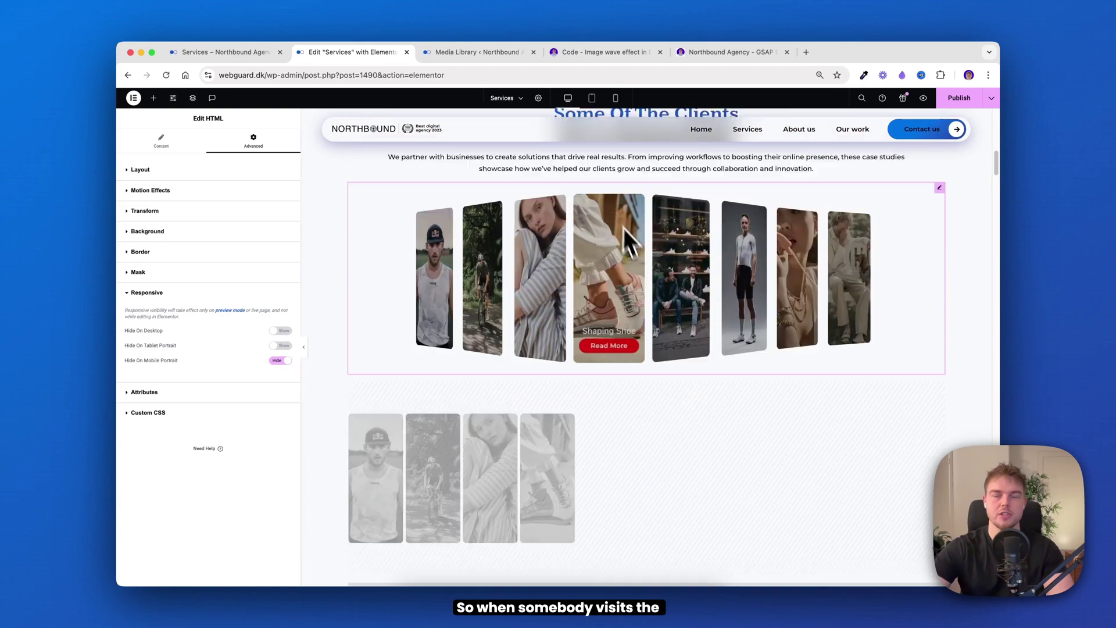
scroll(579, 313, down, 3)
scroll(392, 313, down, 3)
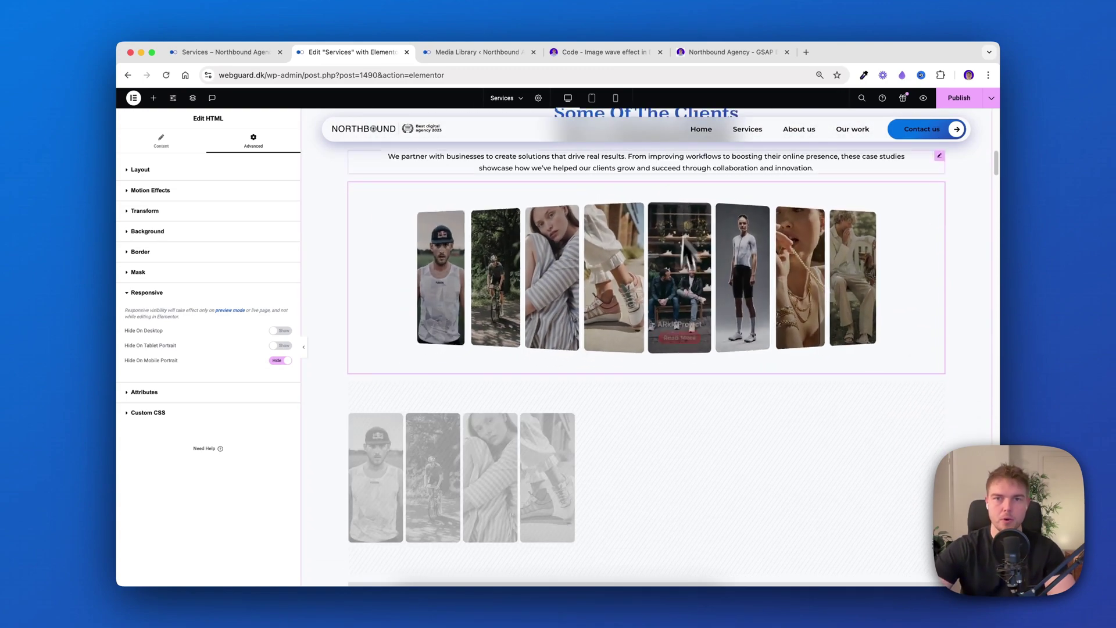
click(615, 98)
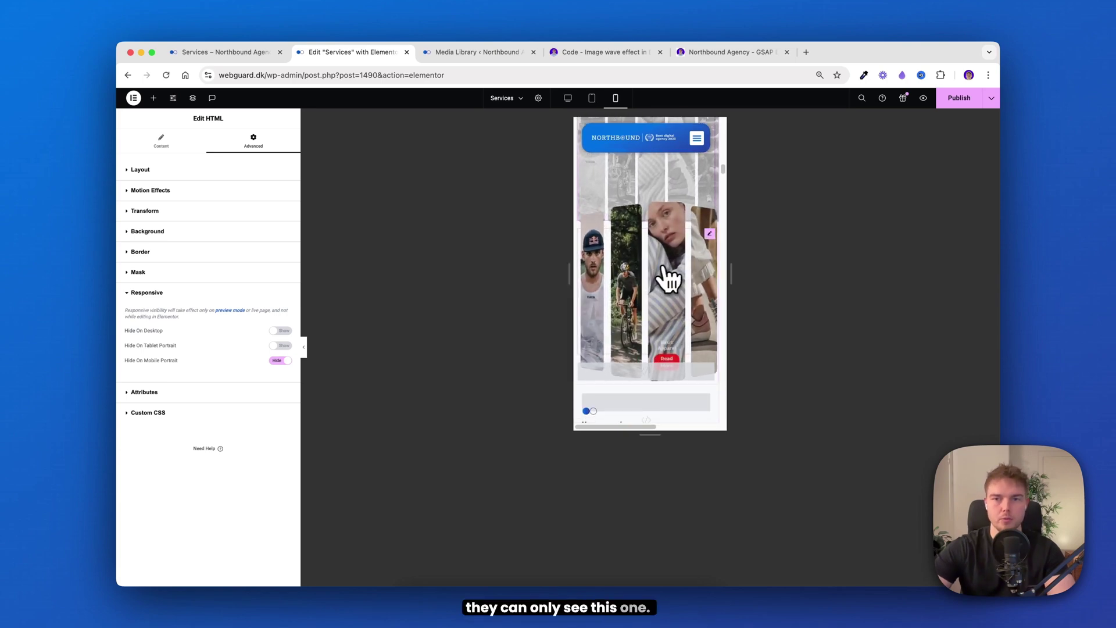
click(679, 210)
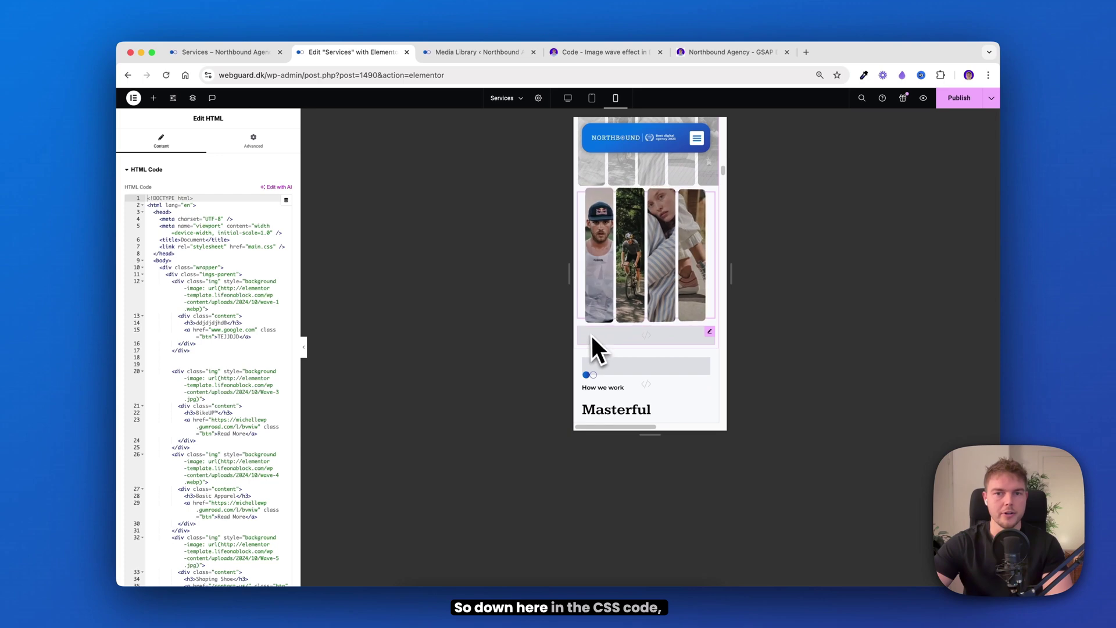
click(616, 336)
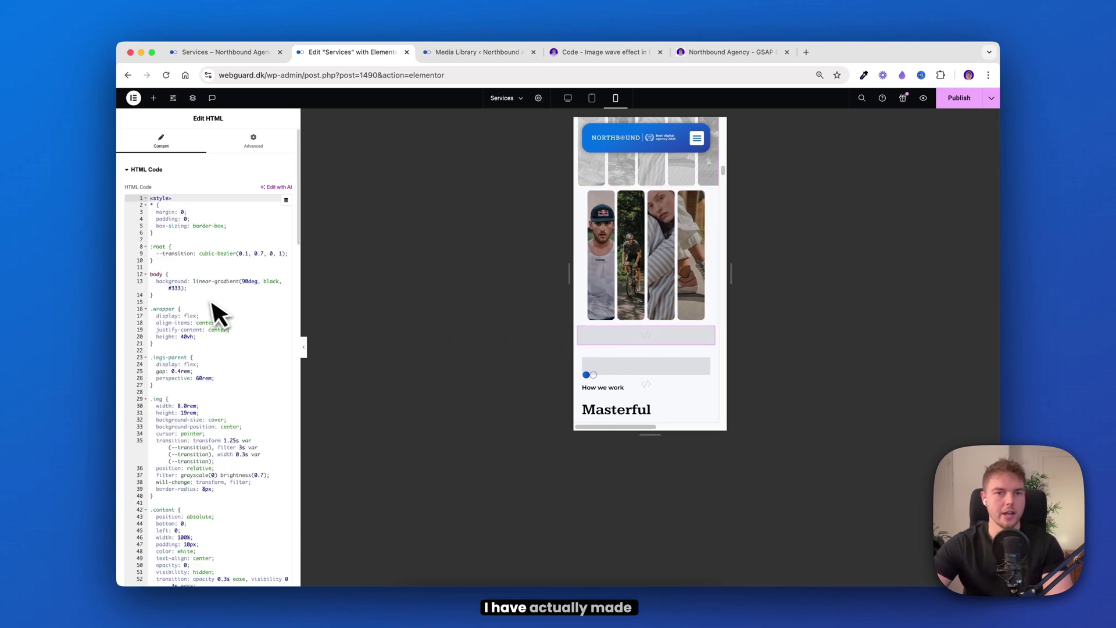
scroll(216, 308, down, 20)
scroll(209, 312, down, 10)
scroll(210, 308, up, 5)
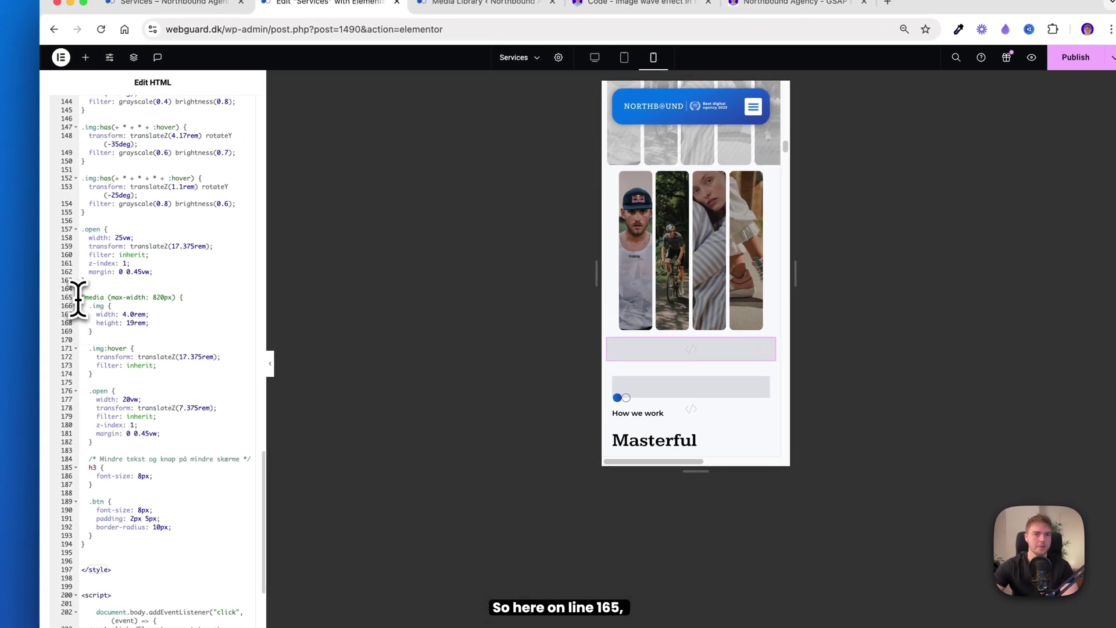
drag(132, 308, 203, 557)
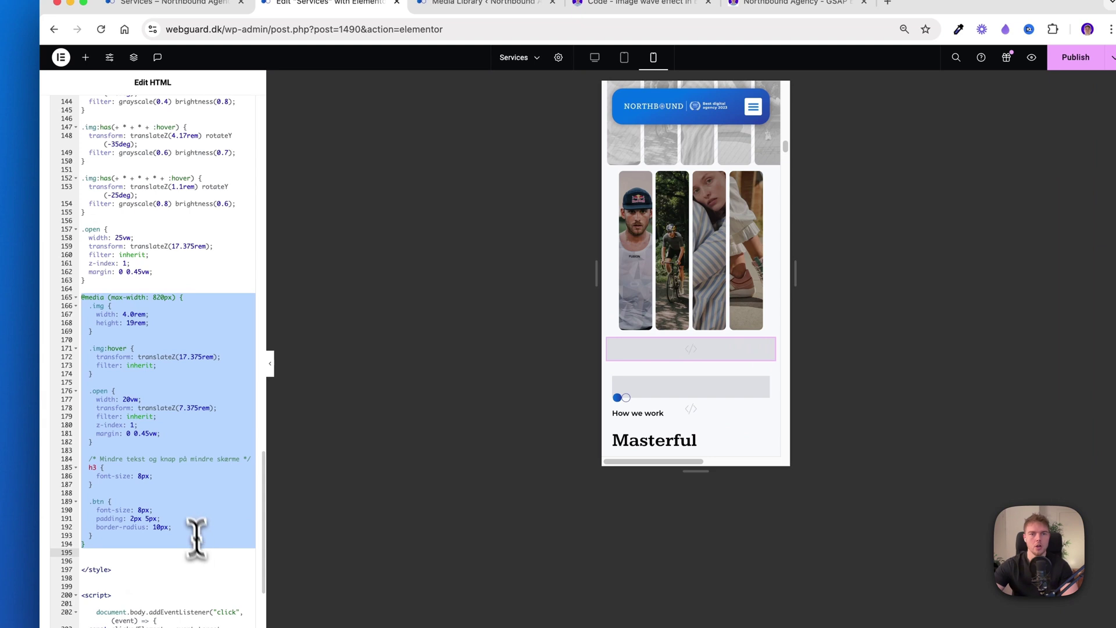
click(174, 476)
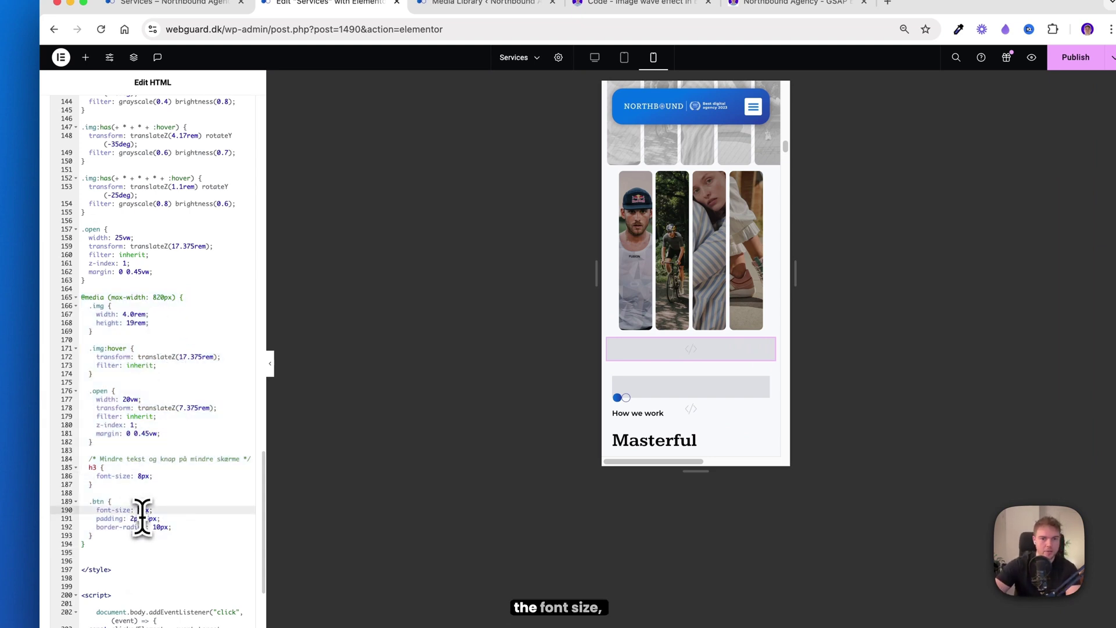
text(1)
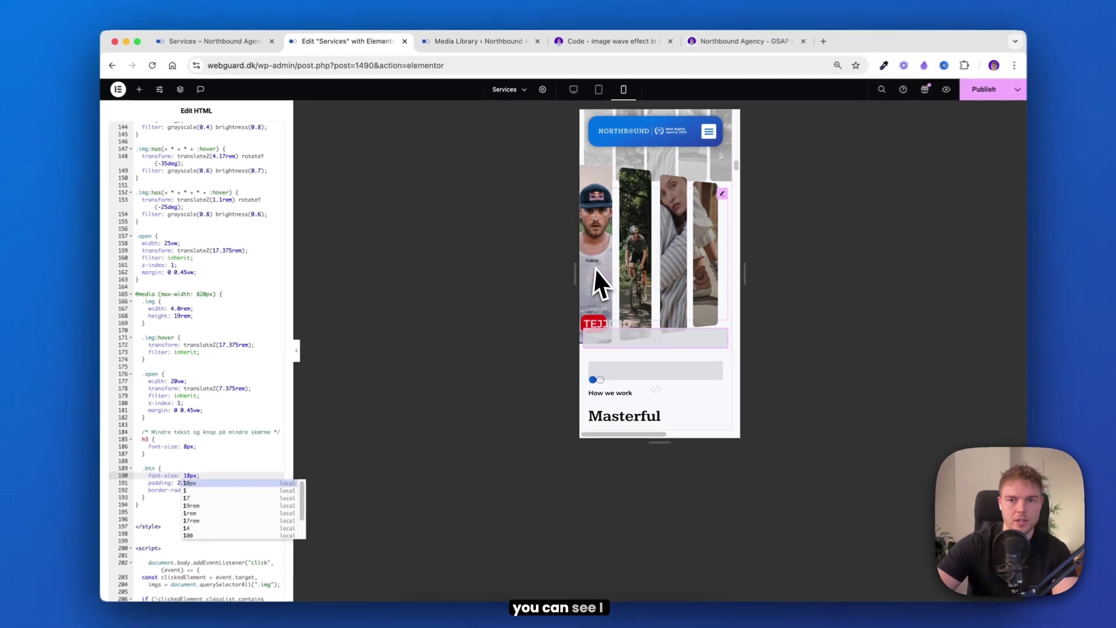
Change the .btn font-size in the max-width 820px rules to 5px
click(230, 465)
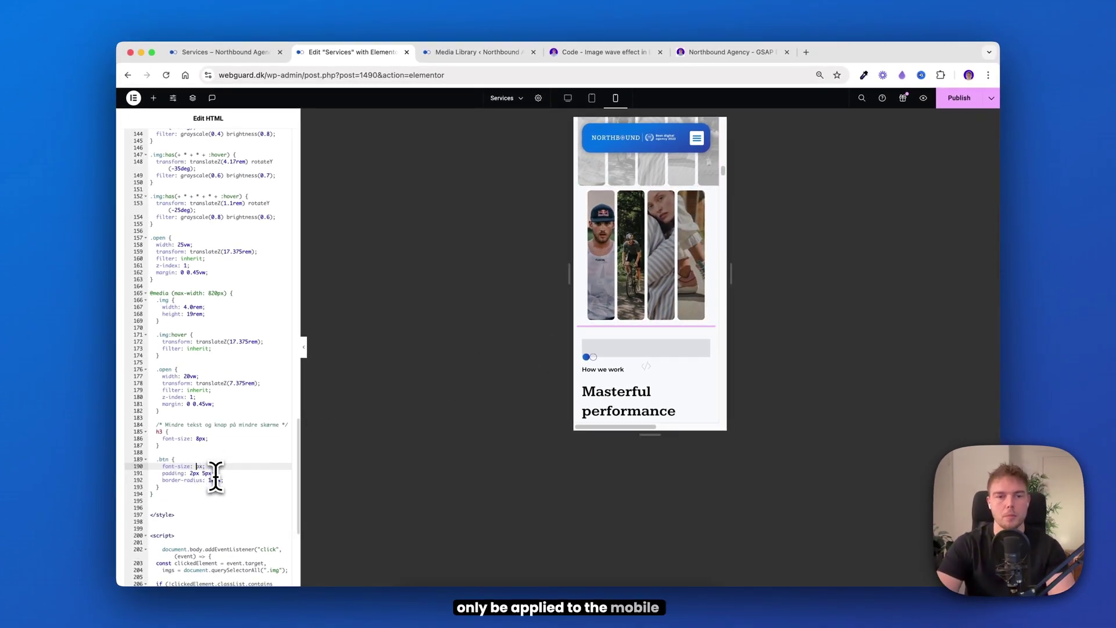
key(BackSpace)
key(BackSpace)
text(5)
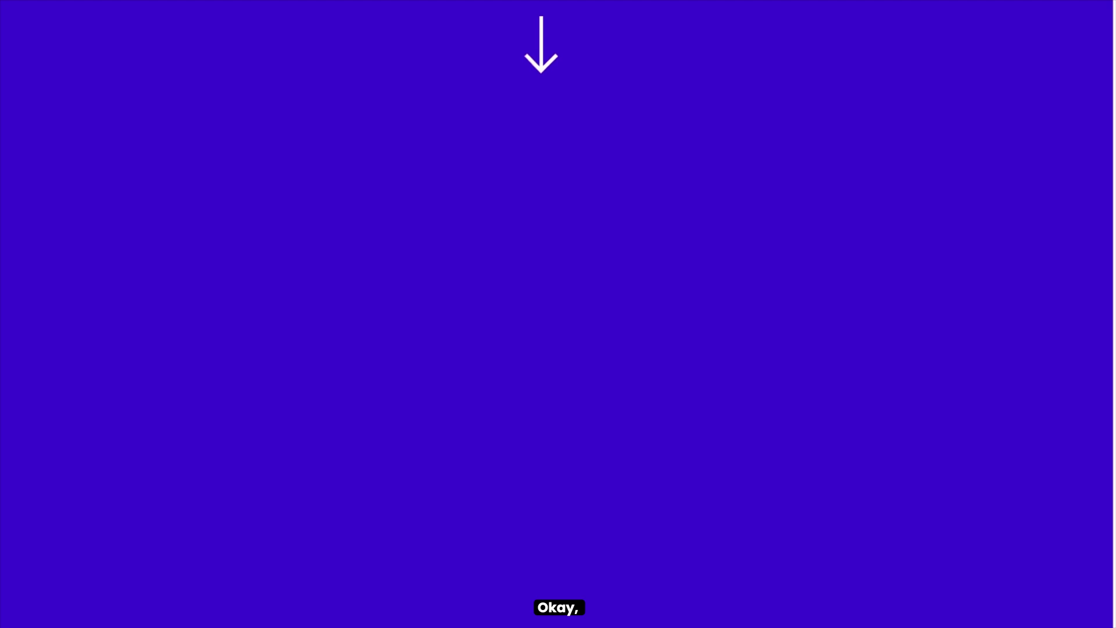